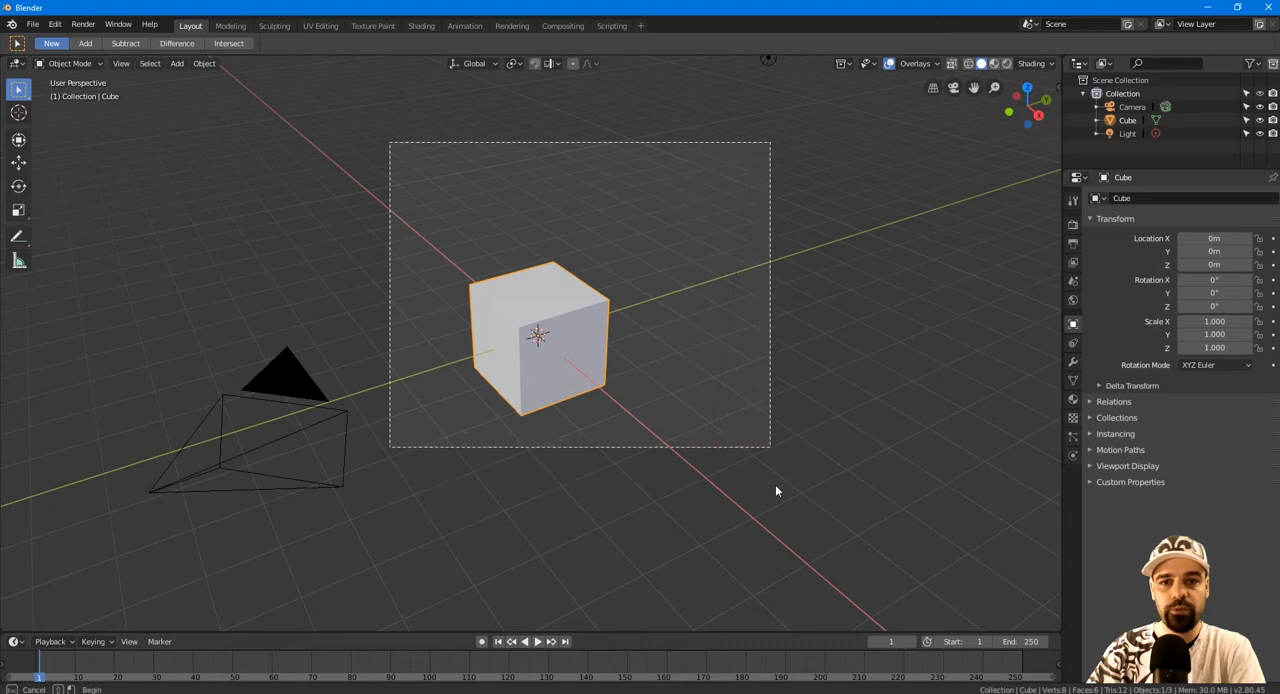
Alternate between selecting all objects in the scene and deselecting them, ending with nothing selected.
{"action": "left_click", "coordinate": [593, 214]}
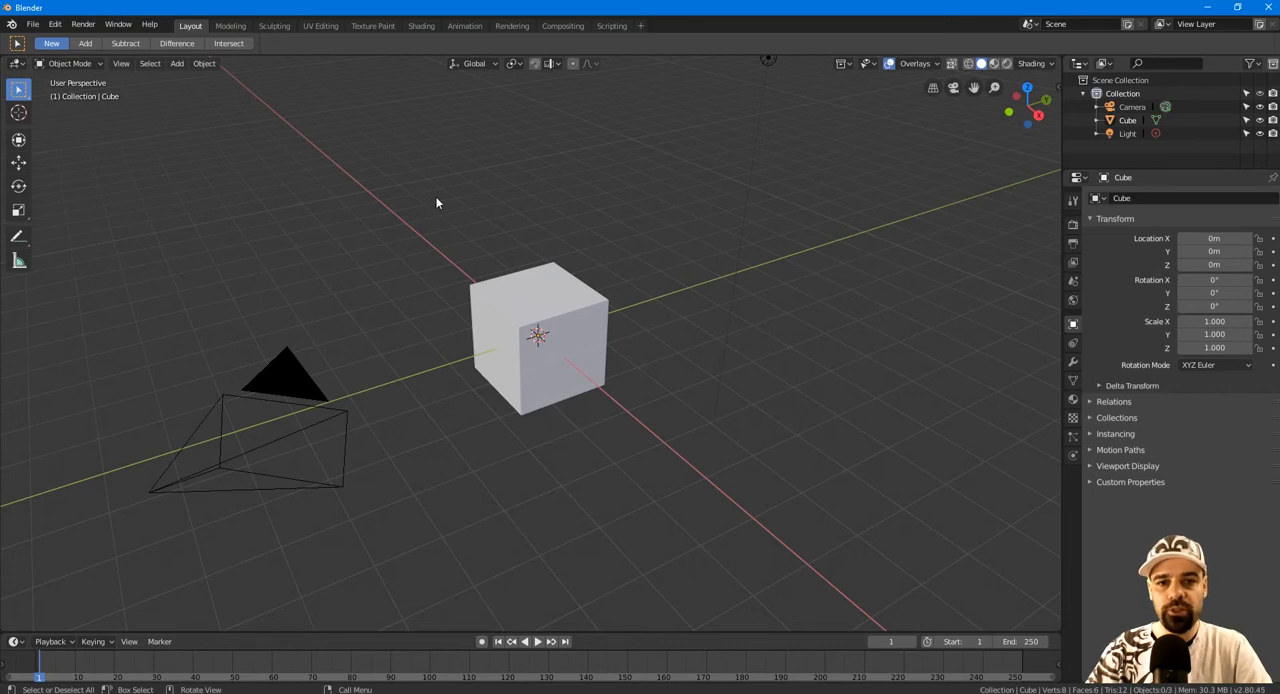
{"action": "key", "text": "a"}
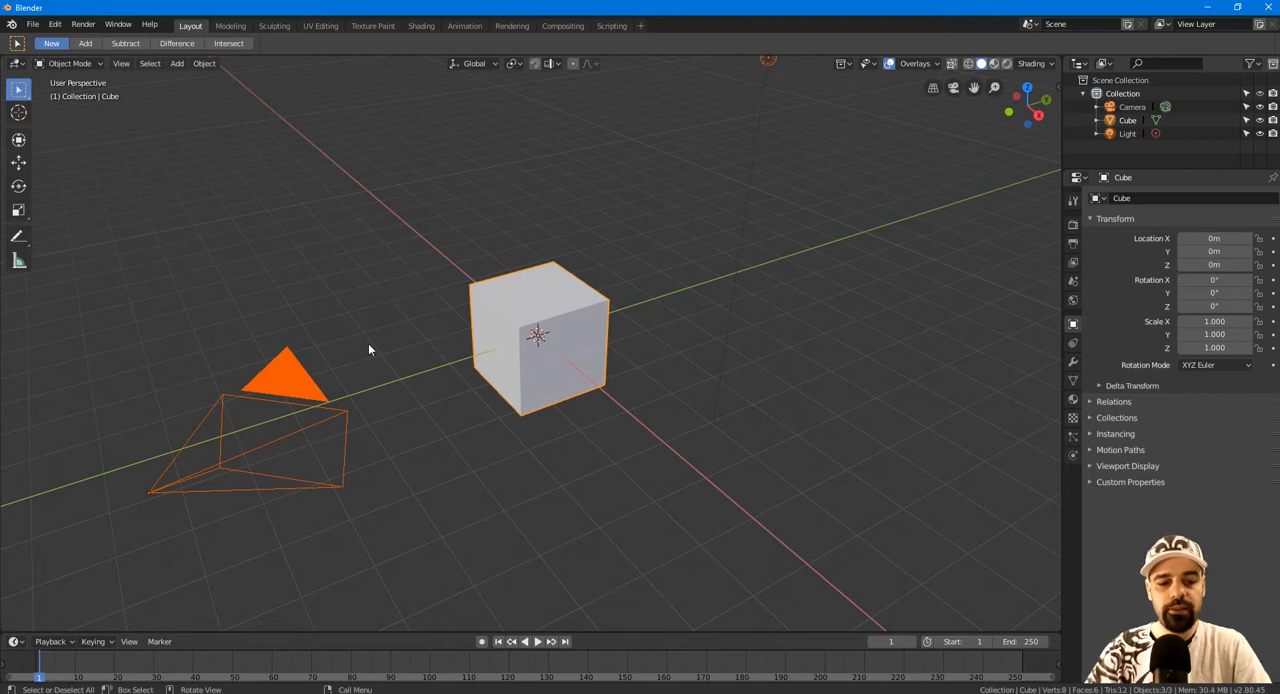
{"action": "key", "text": "alt+a"}
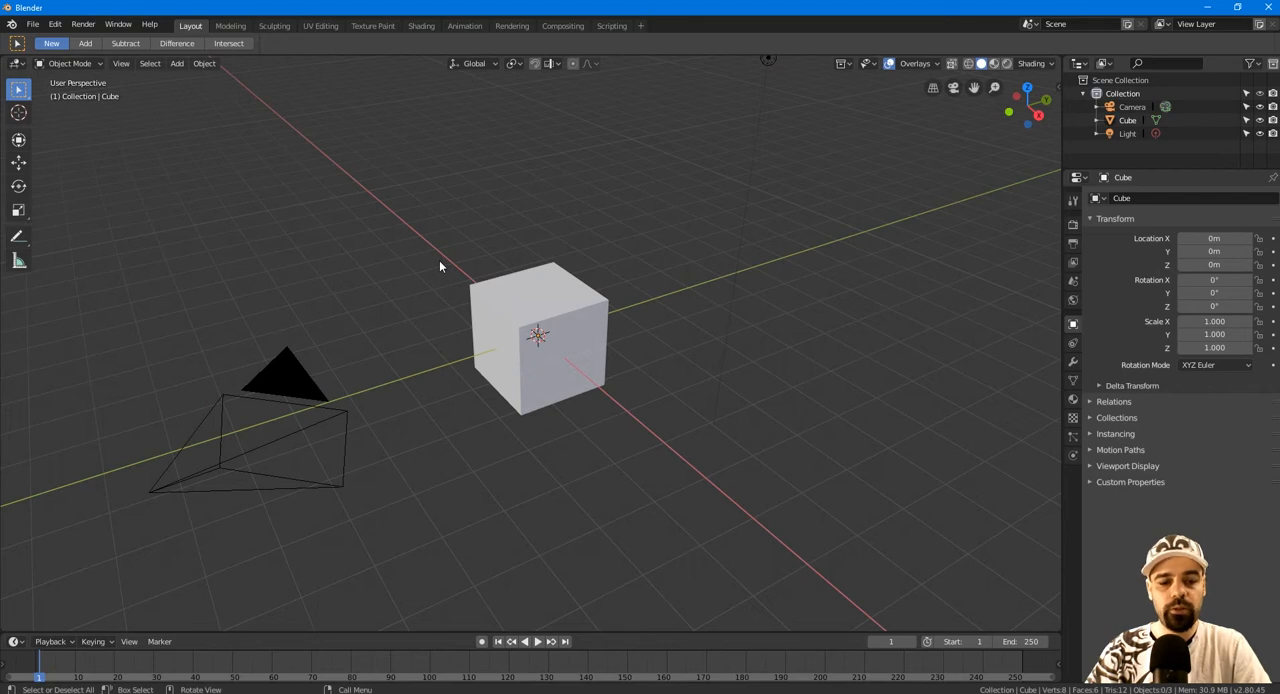
{"action": "key", "text": "a"}
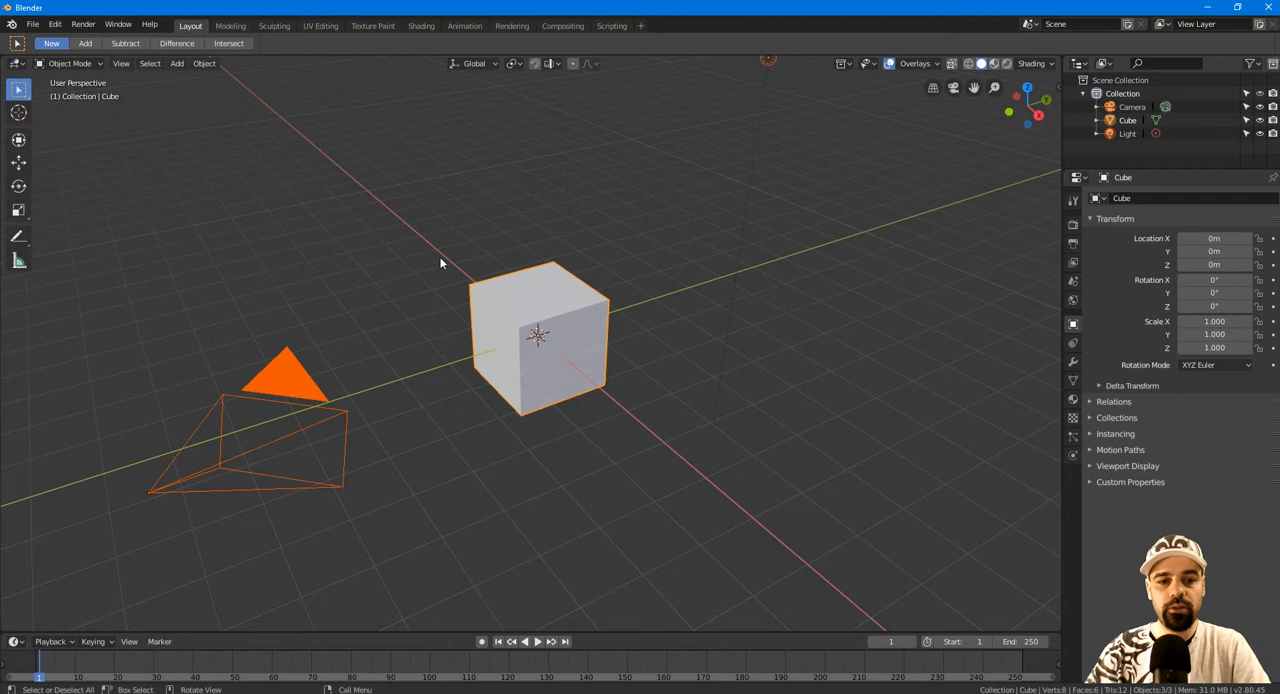
{"action": "left_click", "coordinate": [439, 256]}
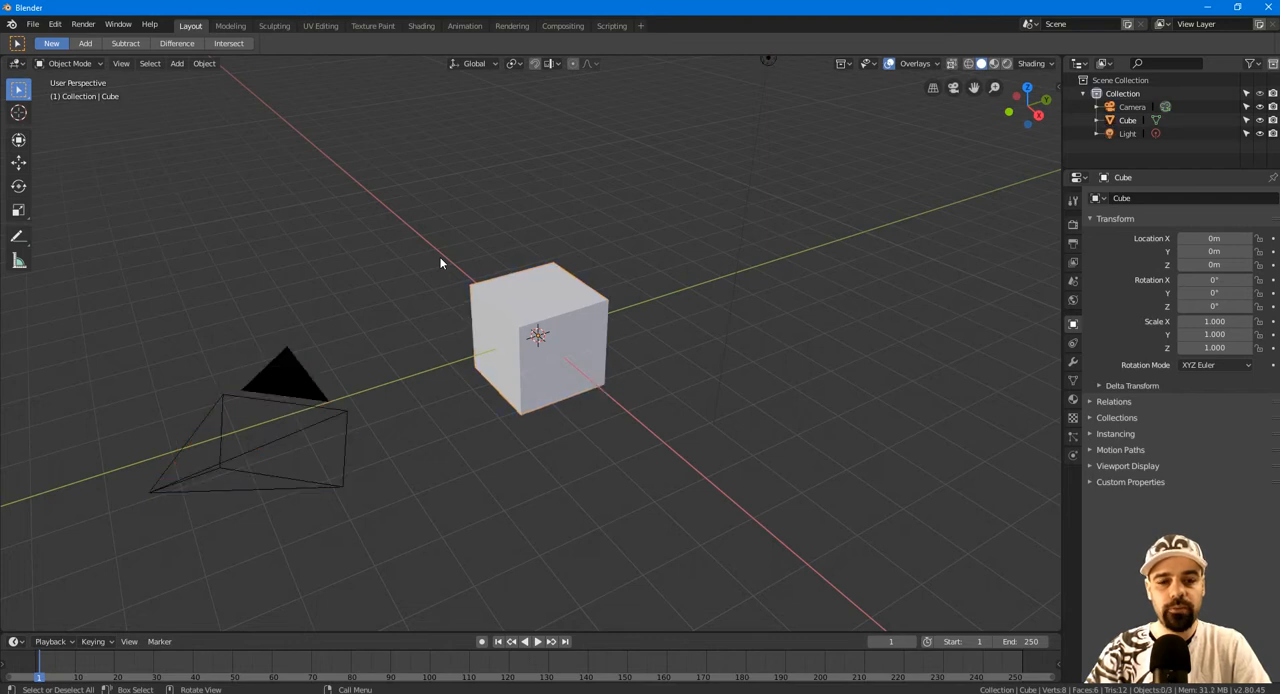
Select the cube and move it with the Move gizmo to about X -0.96 m, Y 0.05 m, Z 0.53 m.
{"action": "left_click", "coordinate": [18, 164]}
{"action": "left_click", "coordinate": [532, 309]}
{"action": "left_click_drag", "start_coordinate": [566, 362], "coordinate": [528, 360]}
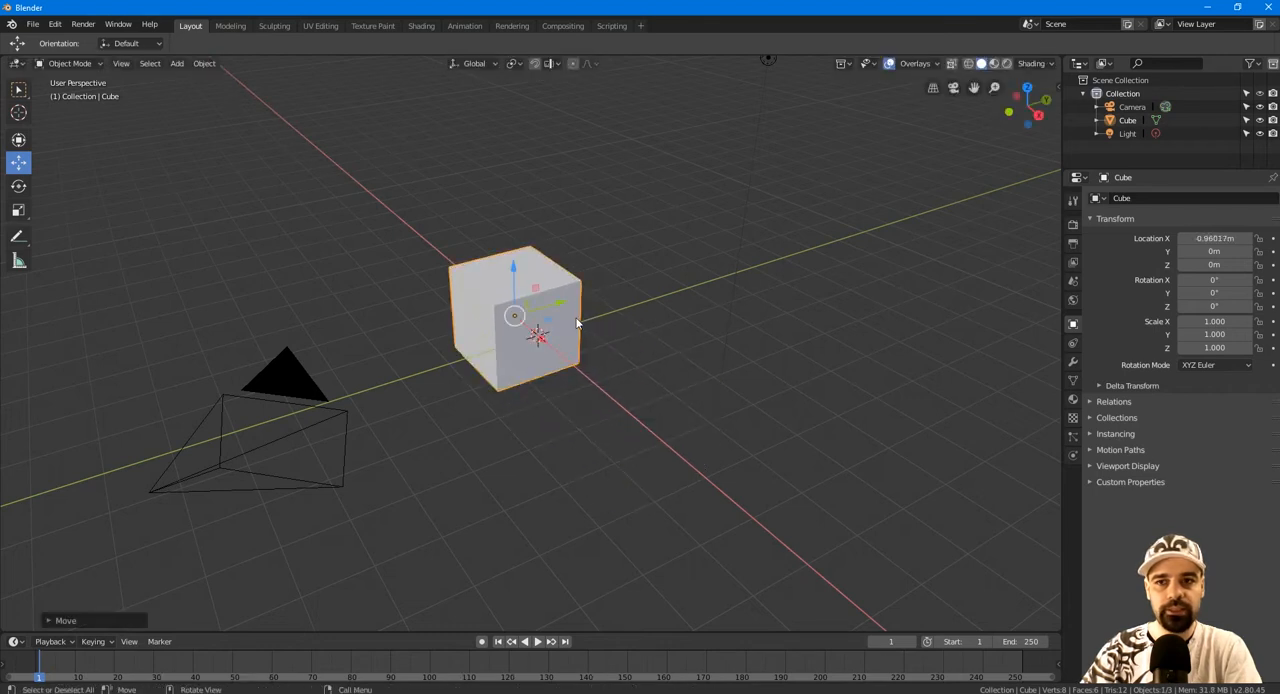
{"action": "left_click_drag", "start_coordinate": [560, 306], "coordinate": [494, 281]}
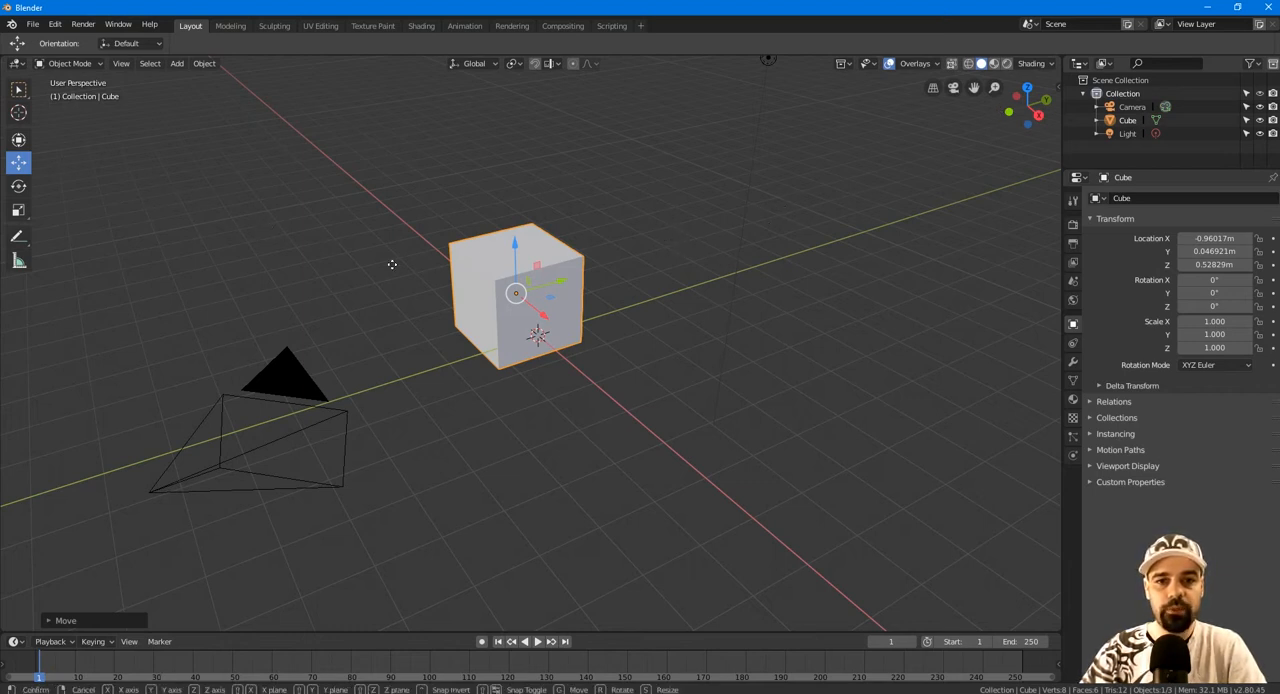
Move the cube with Z locked to about X 3.55 m, Y 3.79 m, and clear its location to return it to the origin.
{"action": "key", "text": "g"}
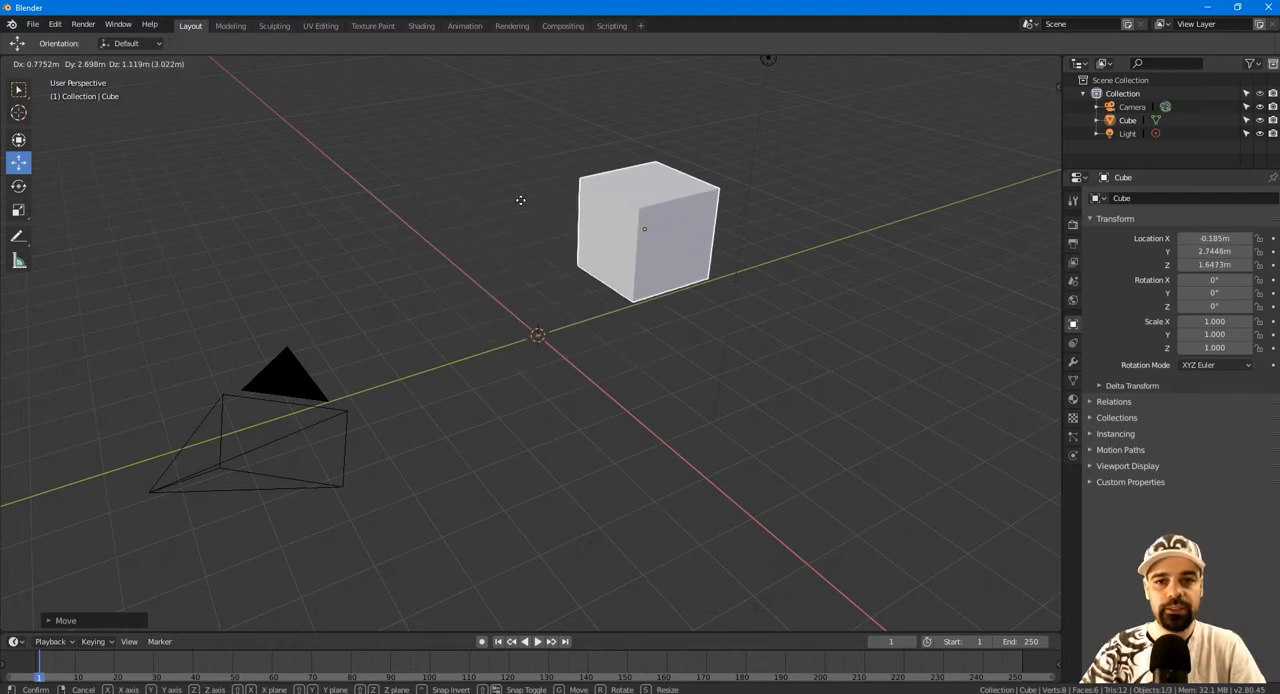
{"action": "key", "text": "x"}
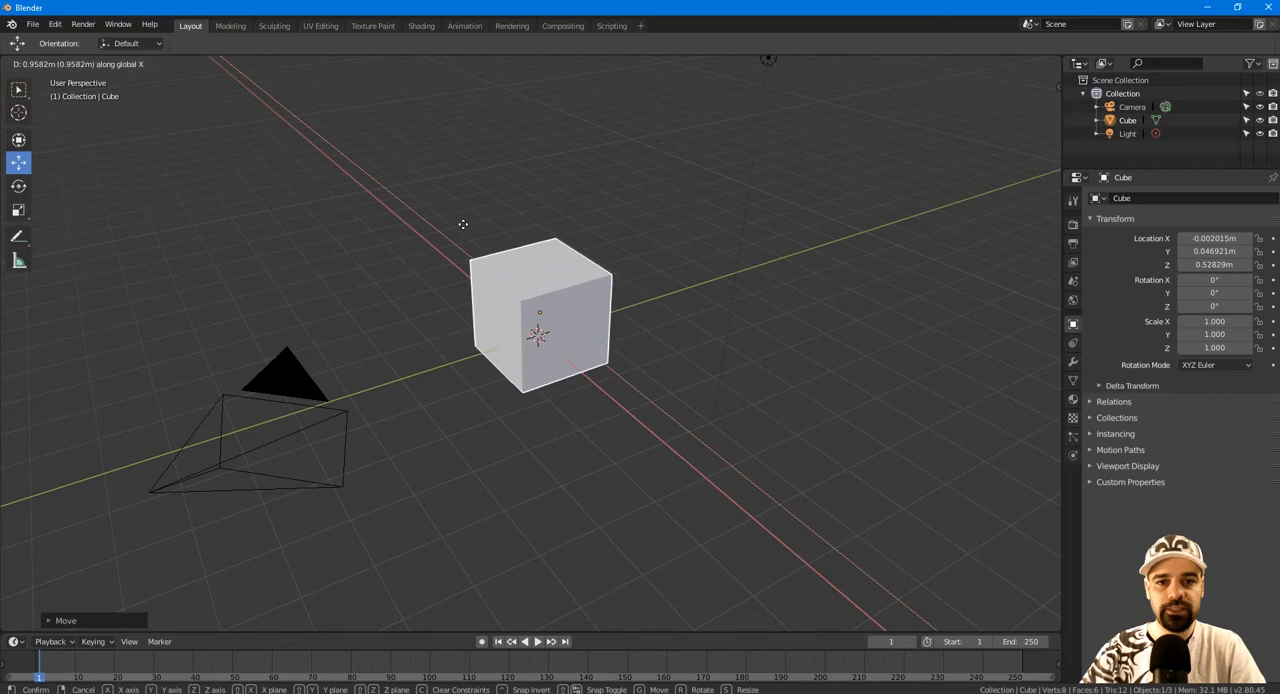
{"action": "key", "text": "y"}
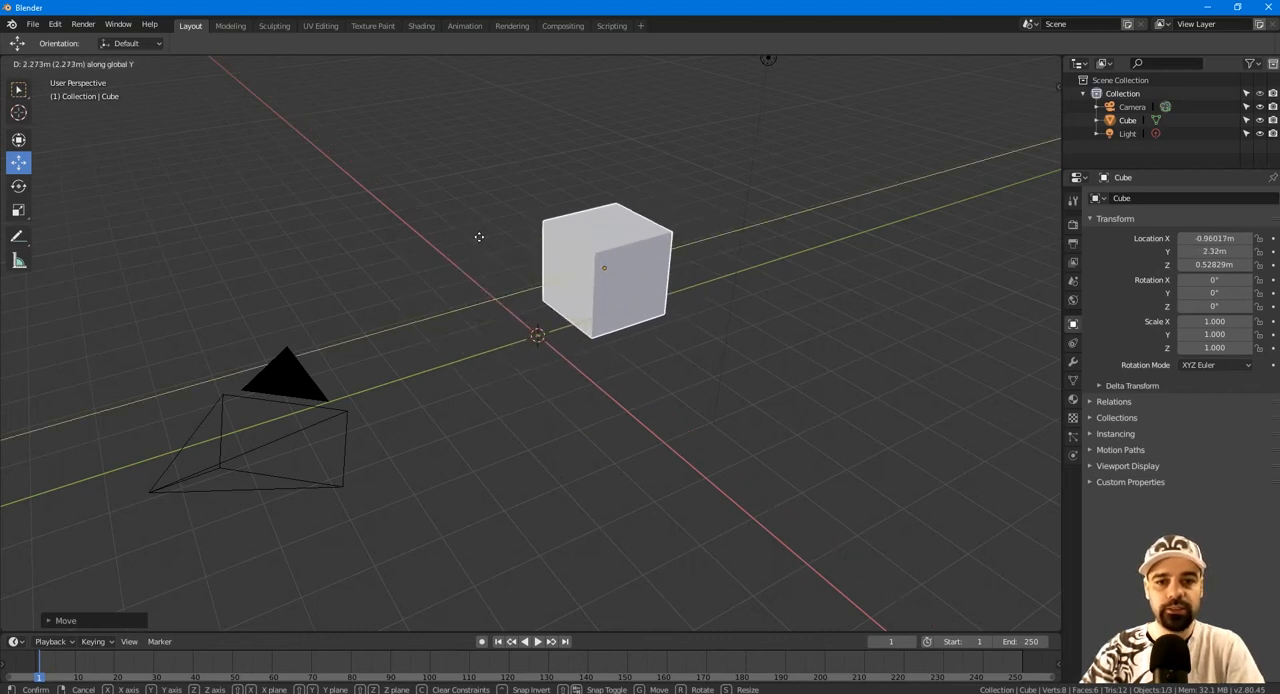
{"action": "key", "text": "z"}
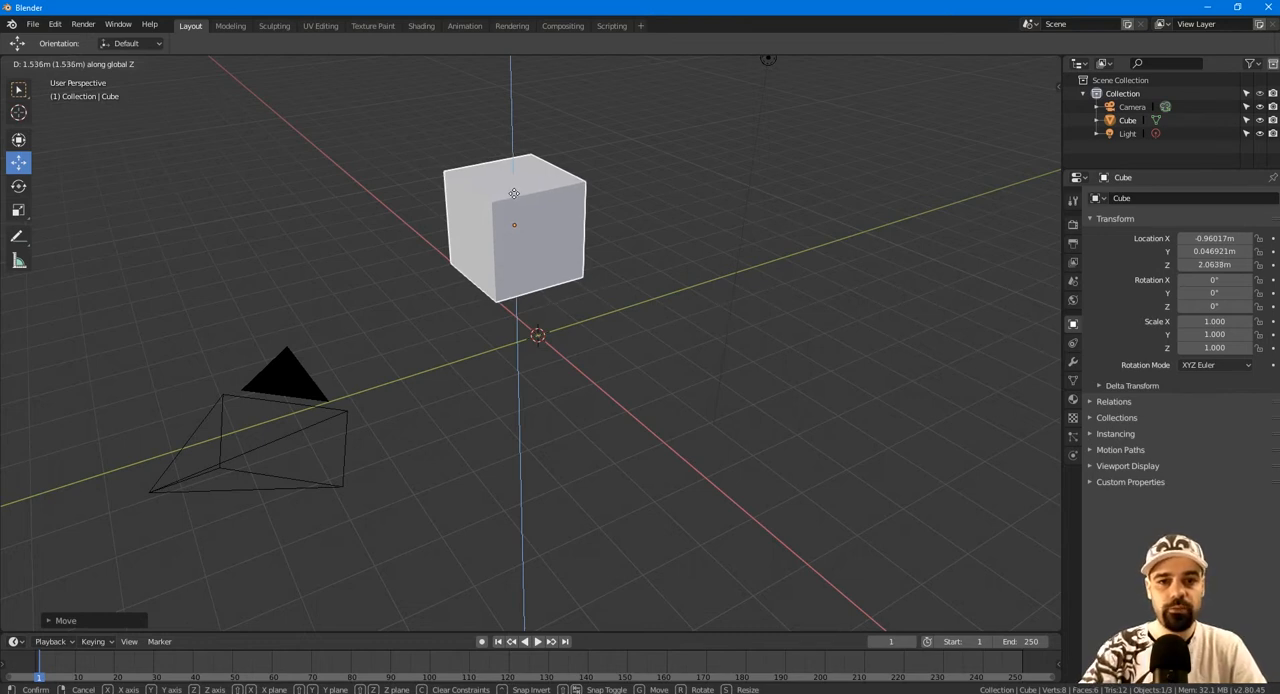
{"action": "key", "text": "z"}
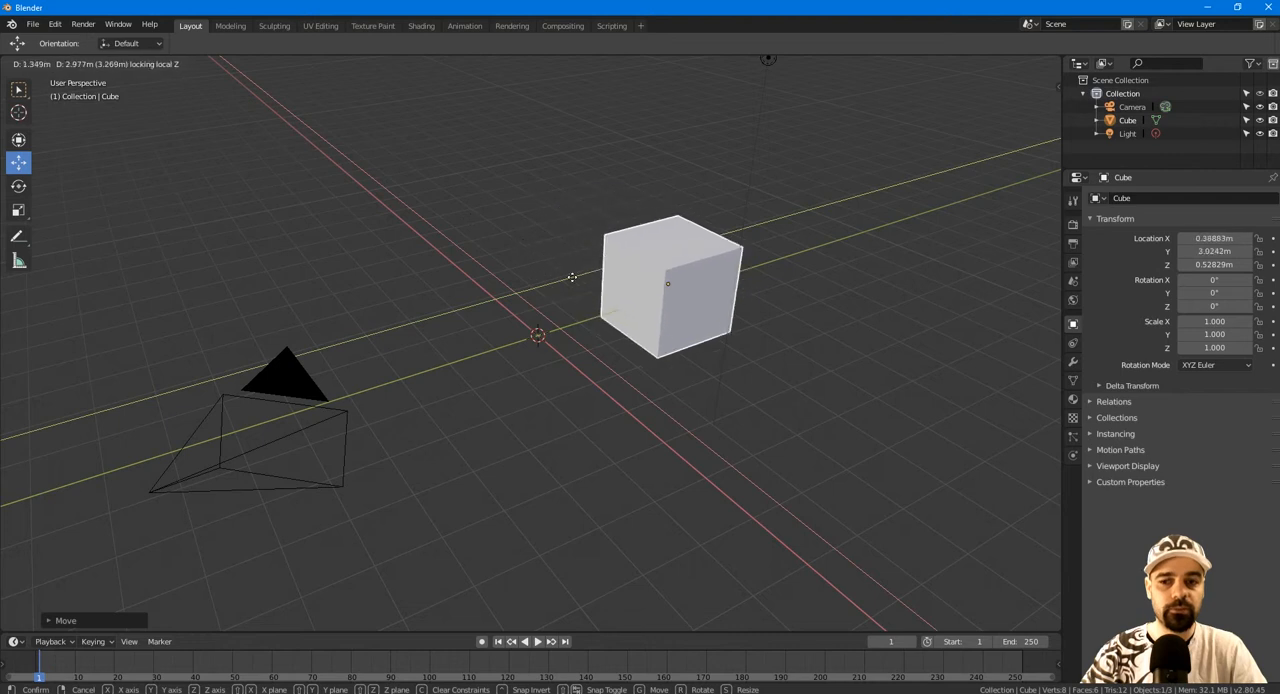
{"action": "left_click", "coordinate": [686, 310]}
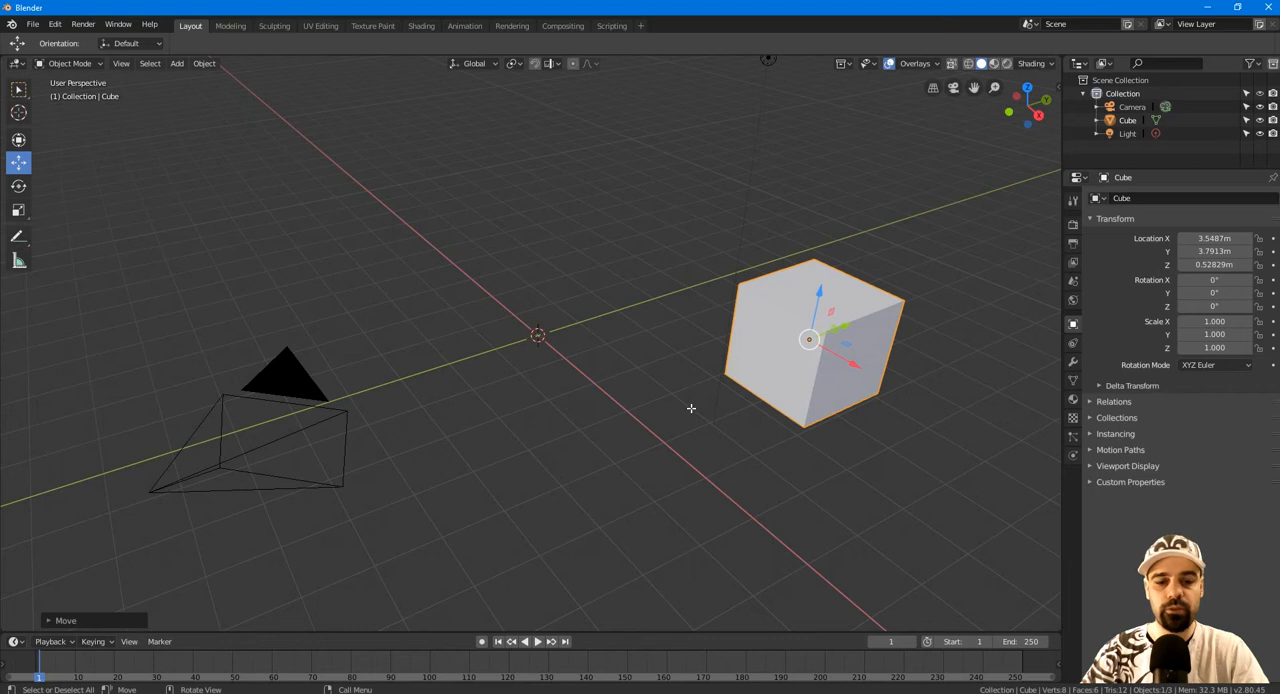
{"action": "key", "text": "alt+g"}
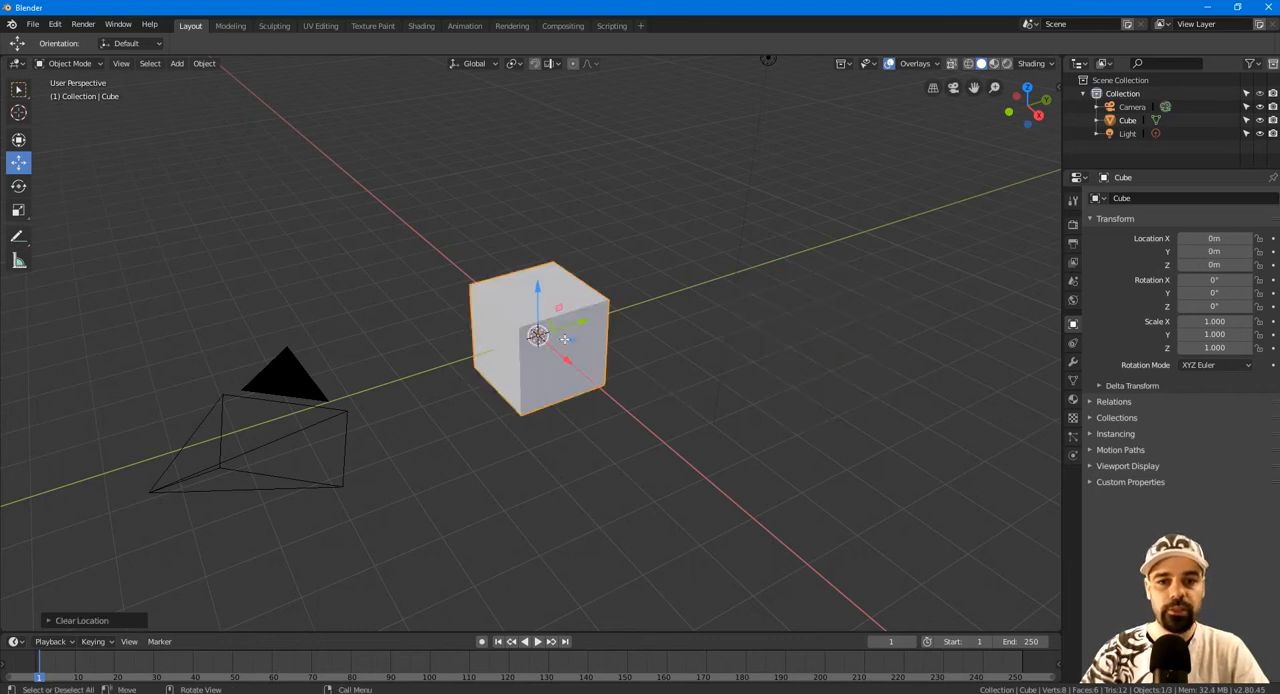
Rotate the cube with the Rotate gizmo to about 16.9° on Y and 39.2° on Z.
{"action": "left_click", "coordinate": [18, 187]}
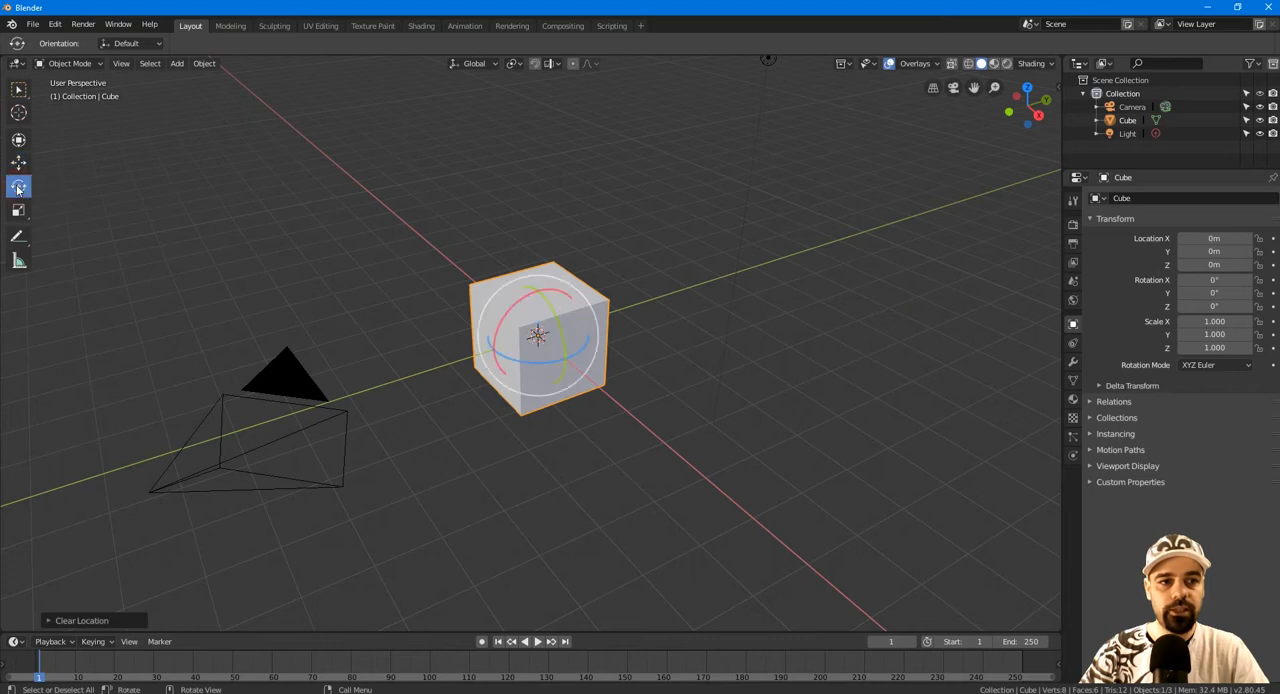
{"action": "left_click_drag", "start_coordinate": [525, 289], "coordinate": [556, 311]}
{"action": "left_click_drag", "start_coordinate": [532, 360], "coordinate": [558, 352]}
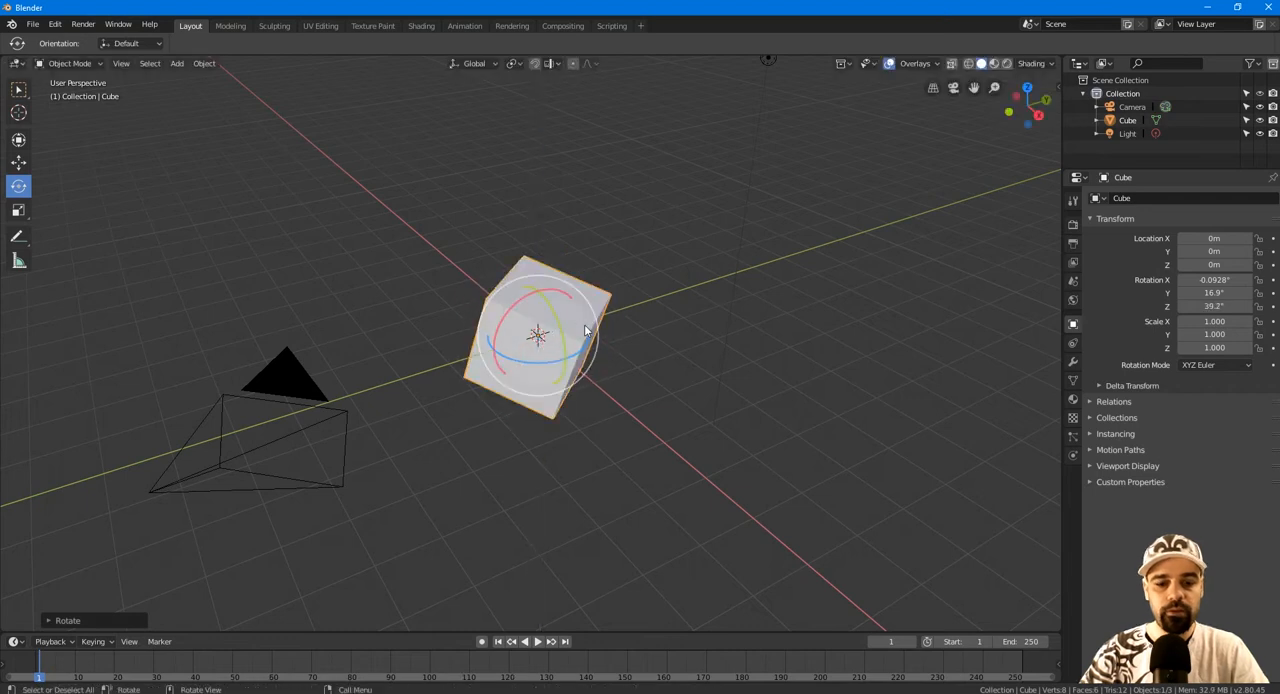
Try rotating the cube freely and constrained to the global X, Y and Z axes, and cancel the rotation.
{"action": "key", "text": "r"}
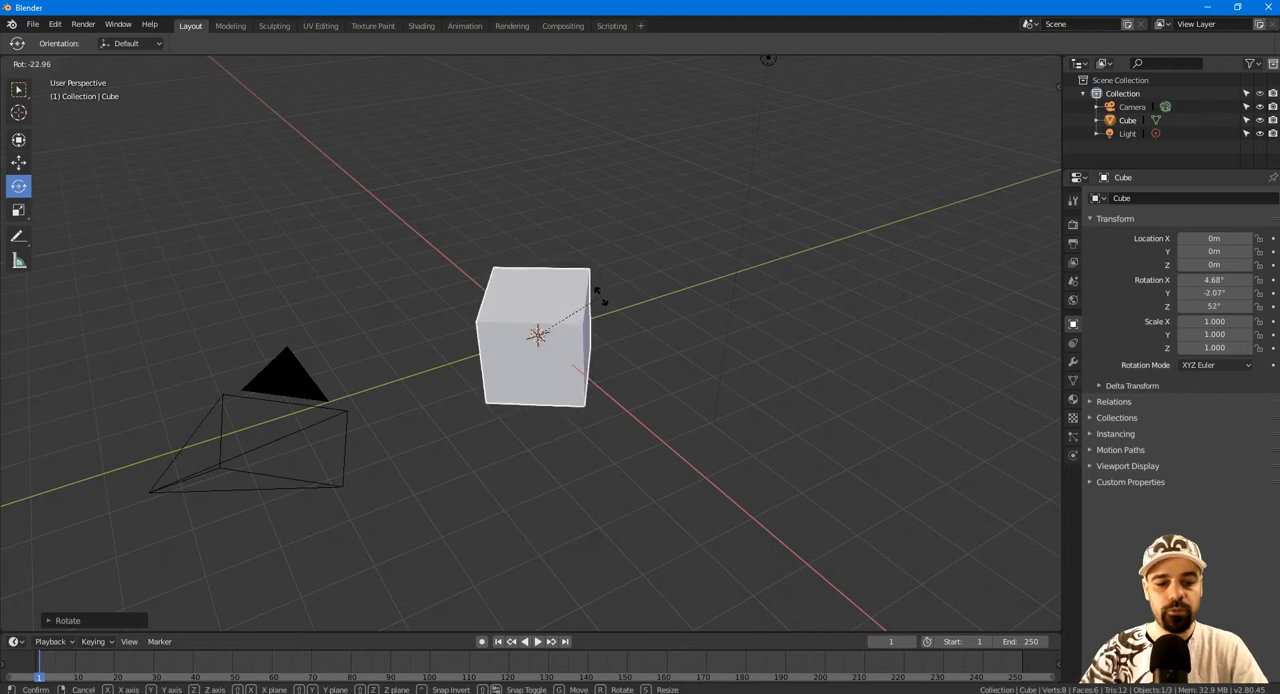
{"action": "key", "text": "x"}
{"action": "key", "text": "y"}
{"action": "key", "text": "z"}
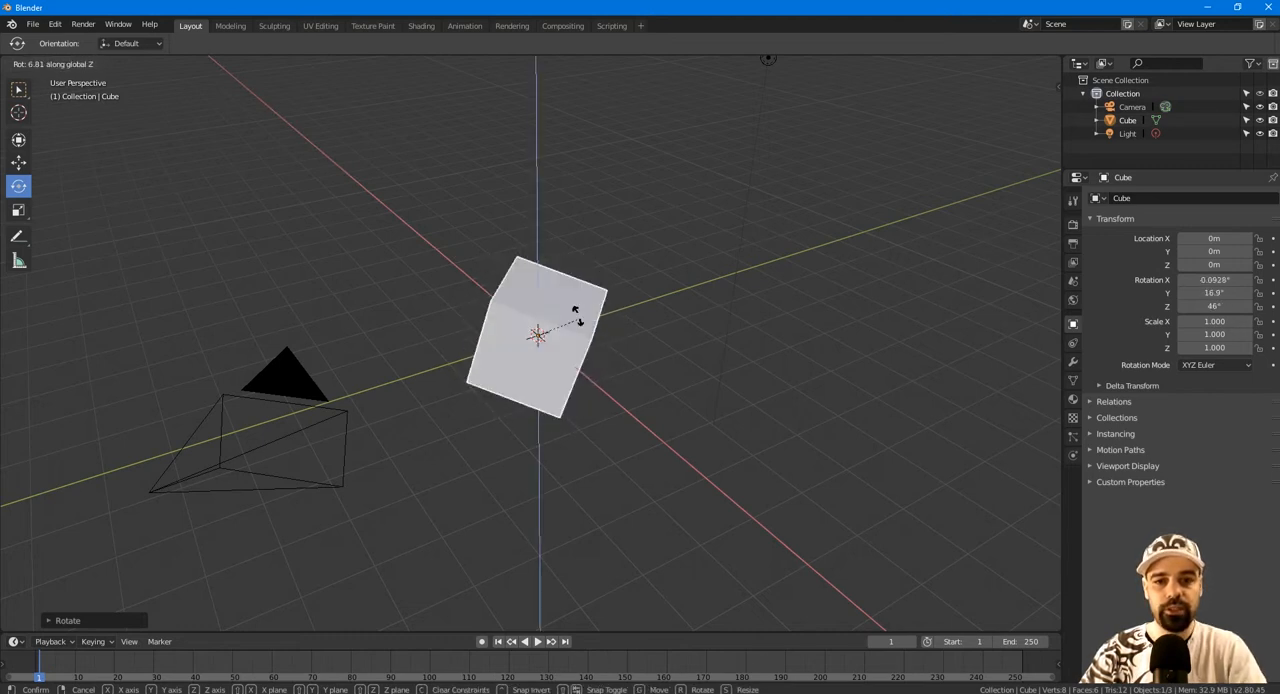
{"action": "key", "text": "y"}
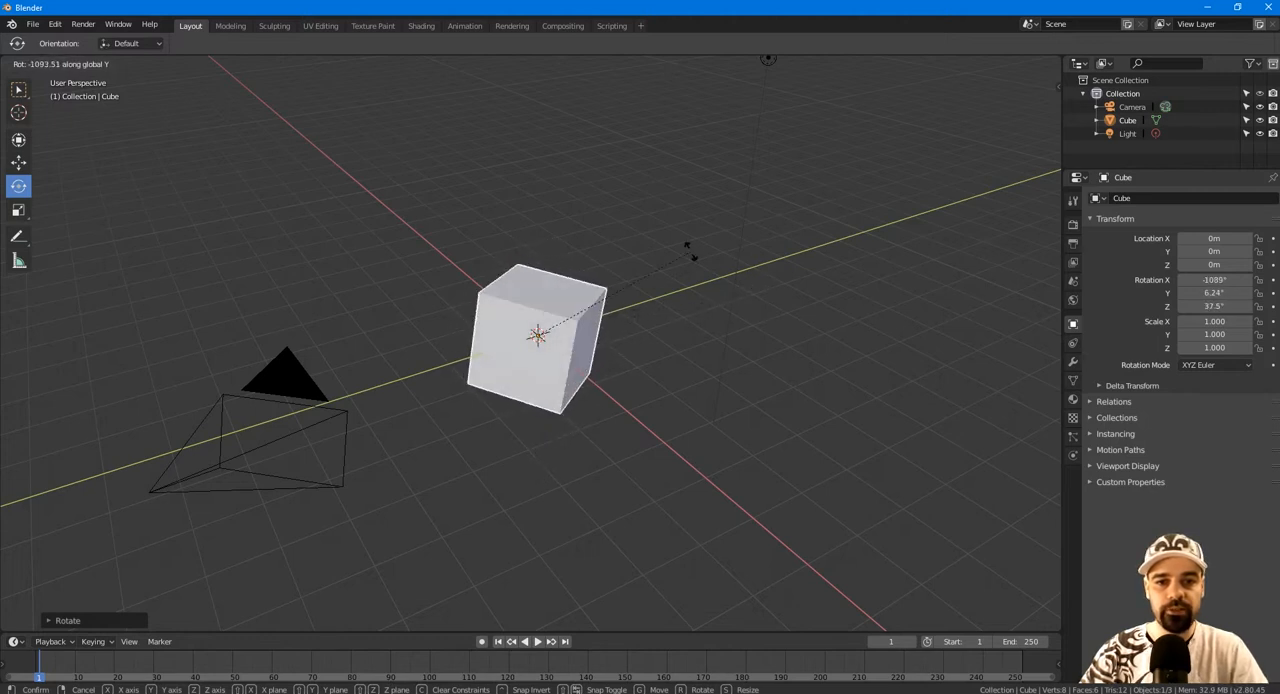
{"action": "key", "text": "Escape"}
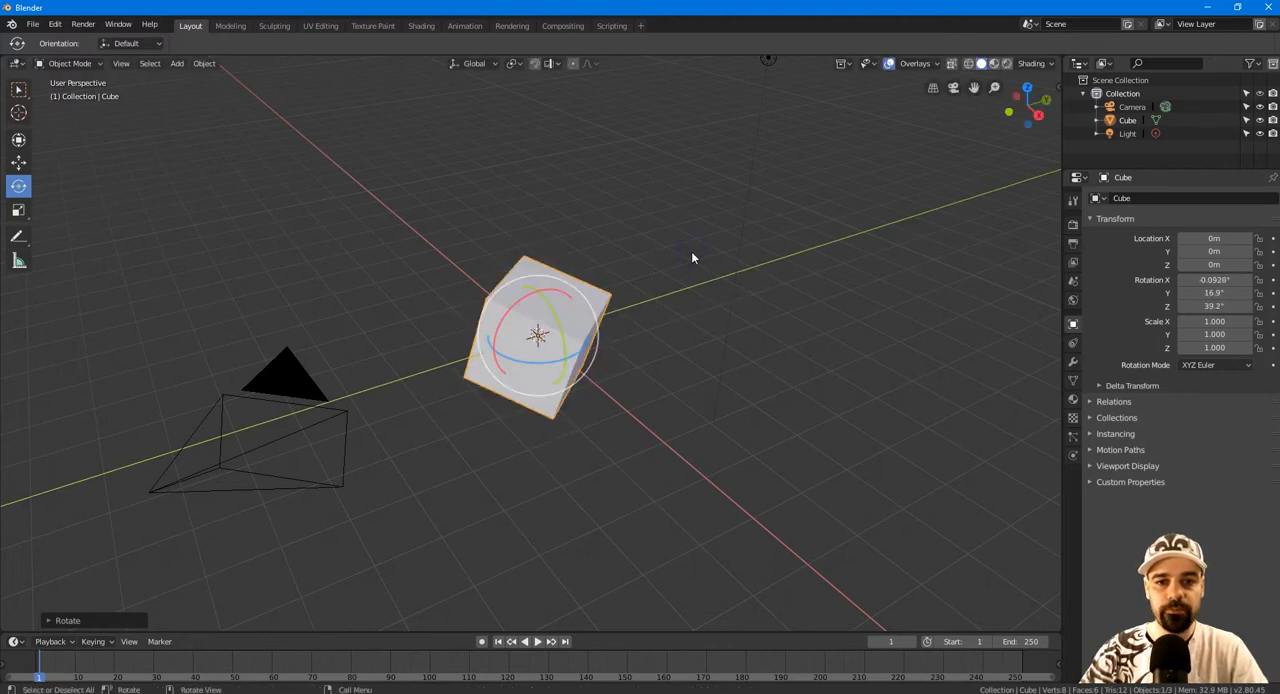
Scale the cube with the Scale gizmo to about 1.206 on X, 1.216 on Y and 1.621 on Z.
{"action": "left_click", "coordinate": [17, 213]}
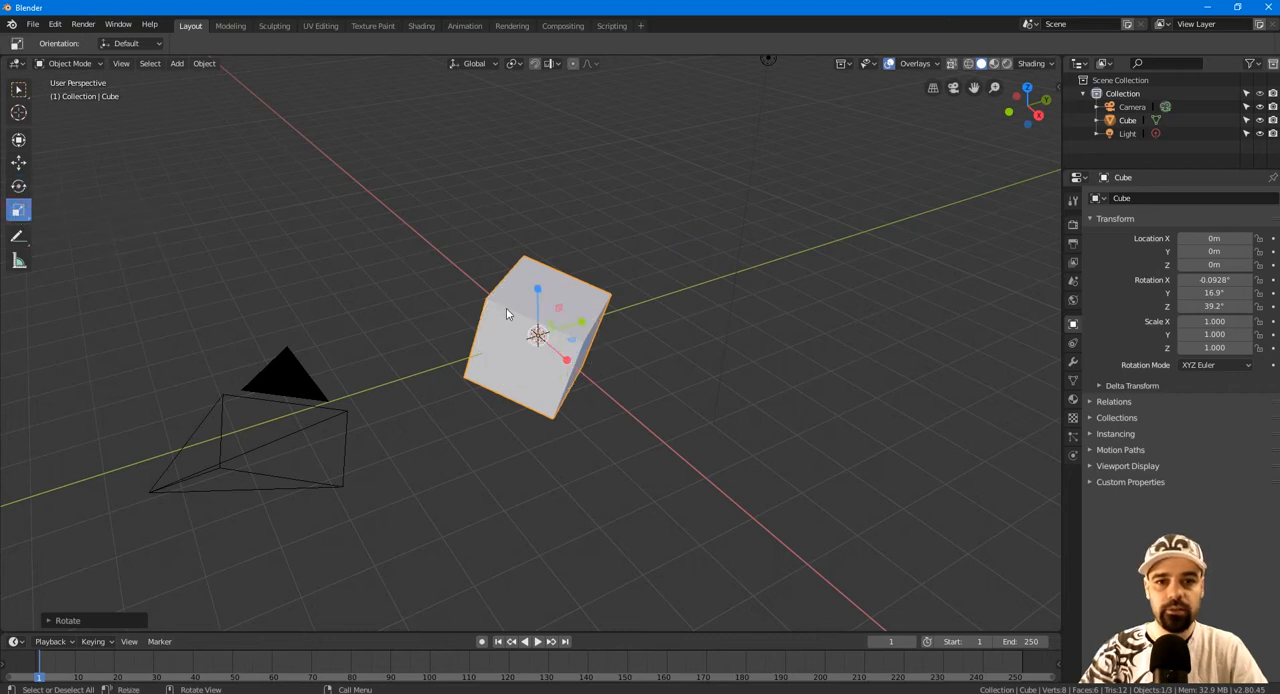
{"action": "left_click_drag", "start_coordinate": [537, 290], "coordinate": [521, 262]}
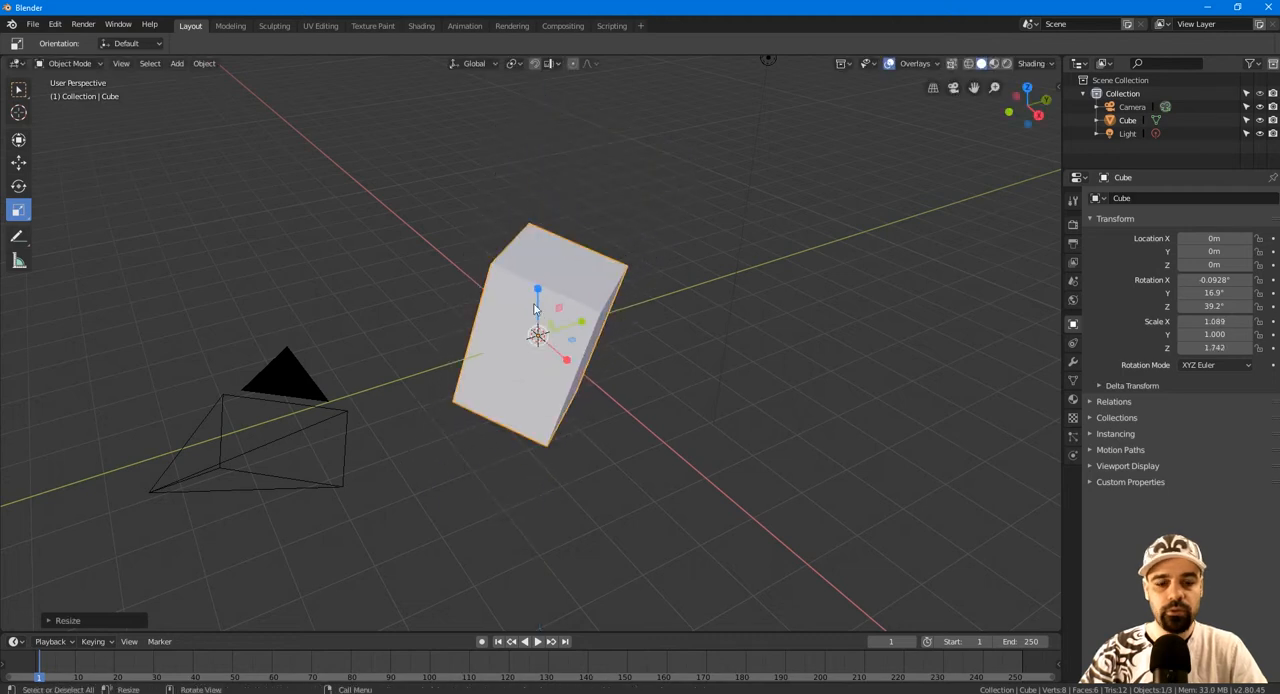
{"action": "left_click_drag", "start_coordinate": [582, 329], "coordinate": [588, 323]}
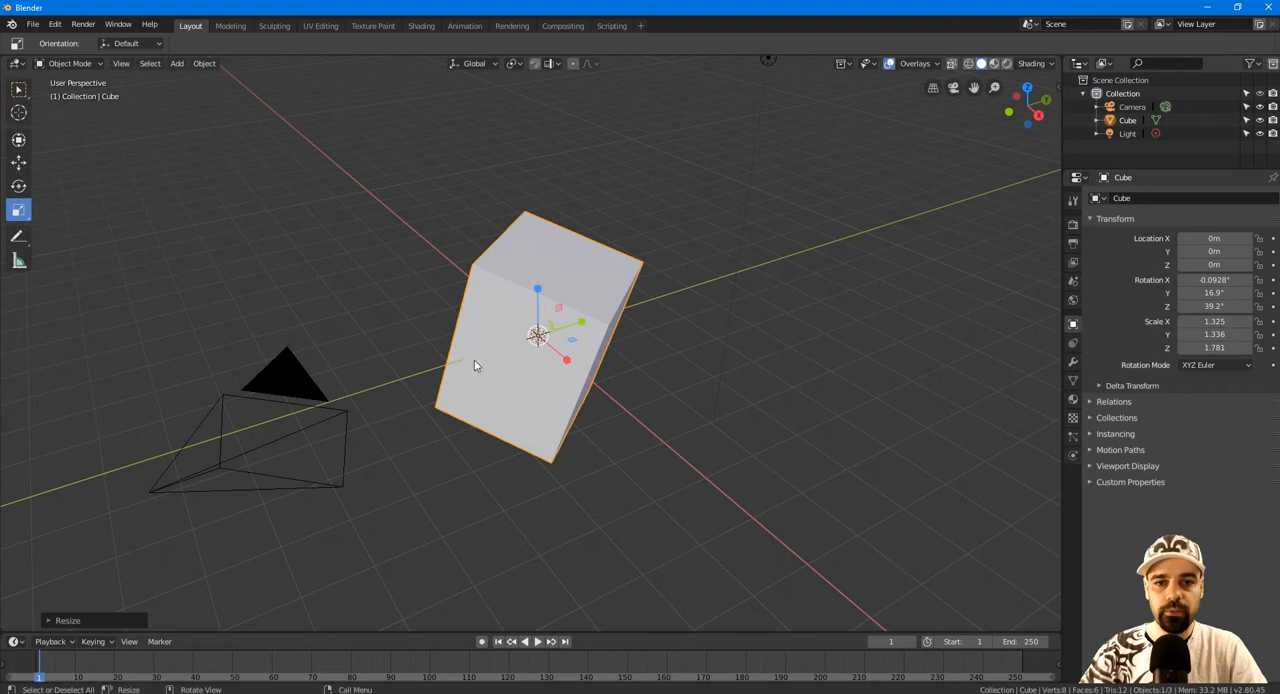
{"action": "left_click_drag", "start_coordinate": [494, 382], "coordinate": [480, 352]}
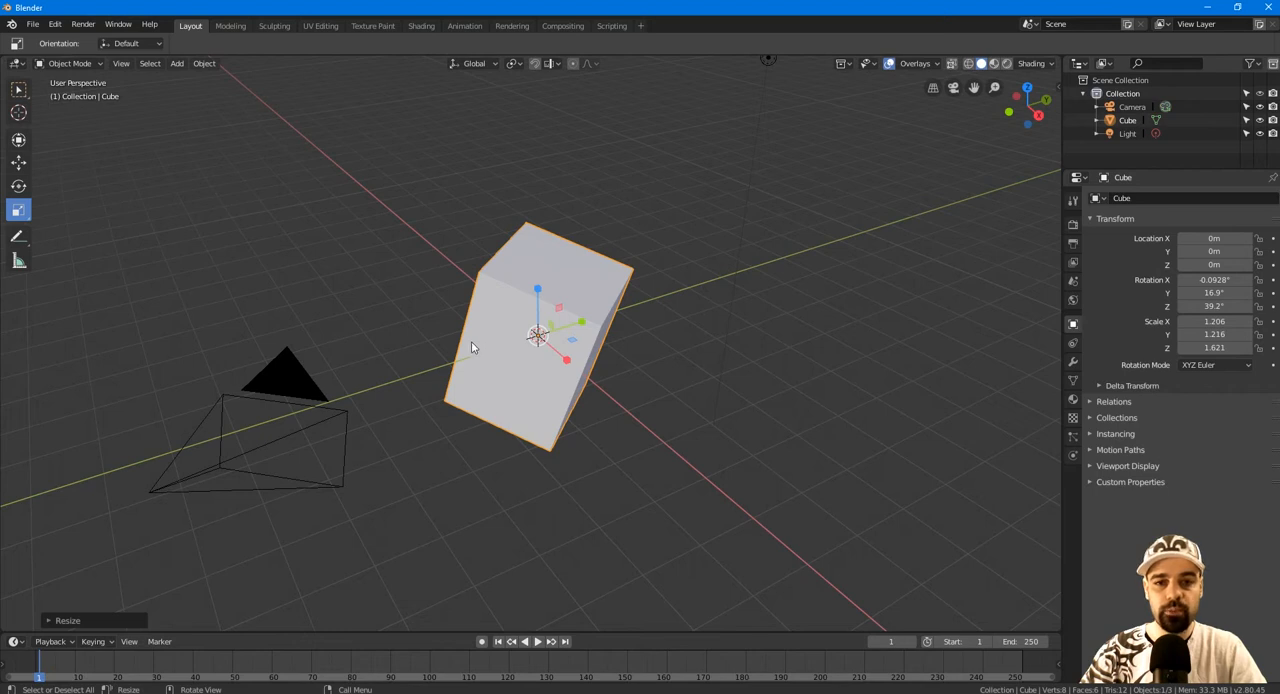
Try scaling the cube along global X and Y, and stretch it along global Z to a Z scale of about 4.46.
{"action": "key", "text": "s"}
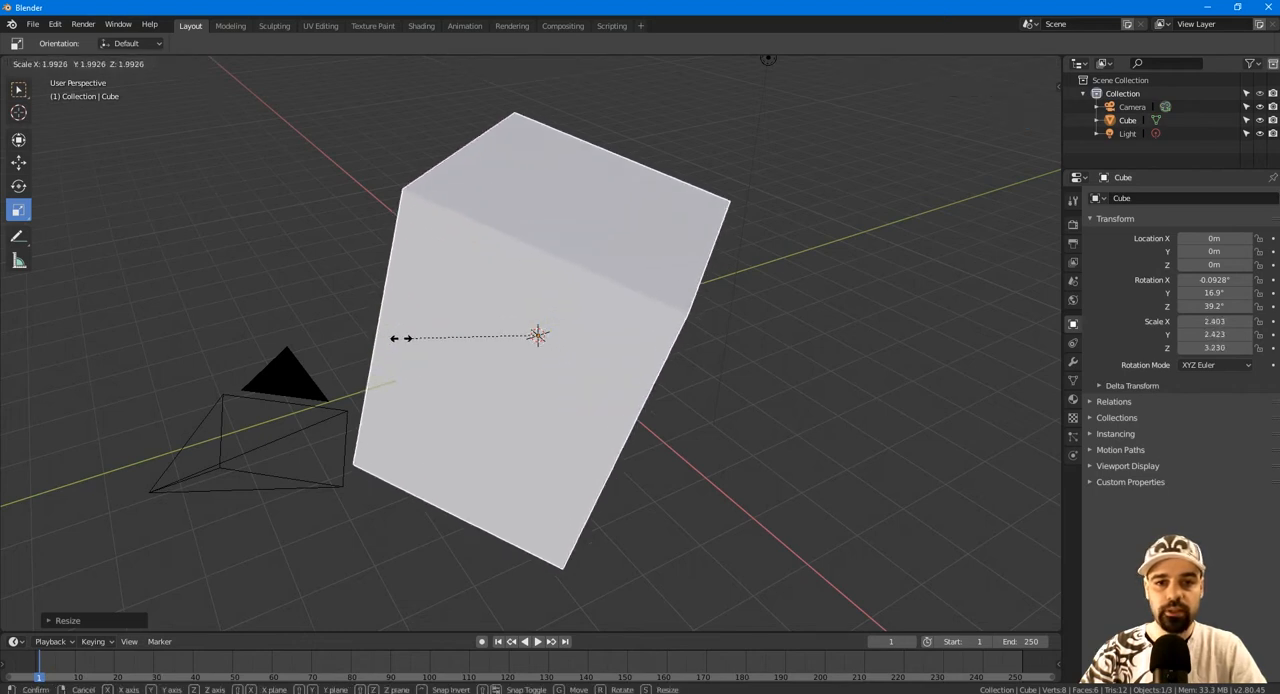
{"action": "key", "text": "x"}
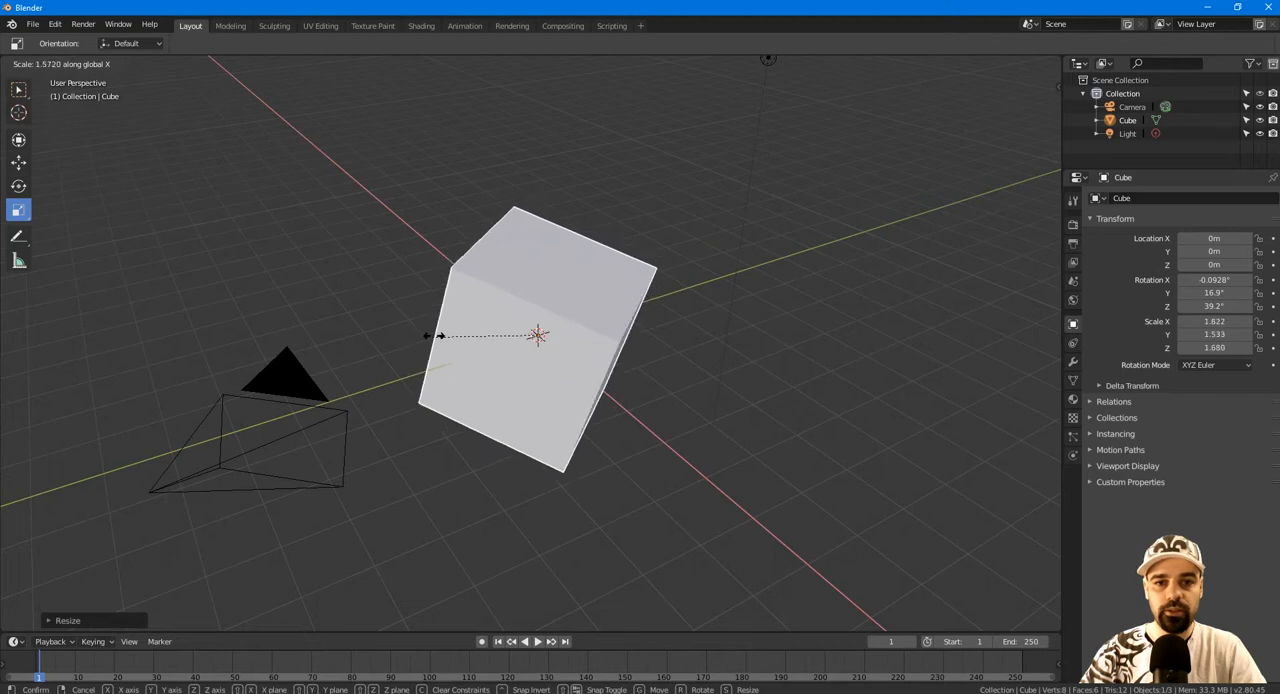
{"action": "key", "text": "y"}
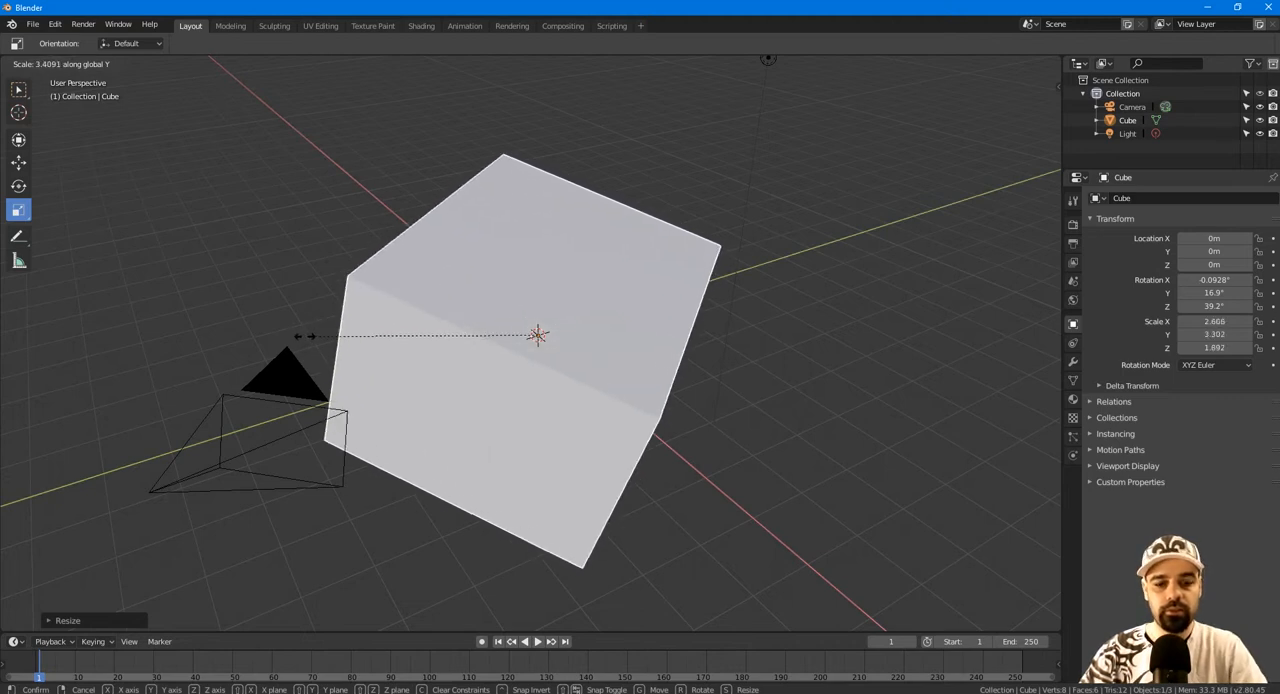
{"action": "key", "text": "z"}
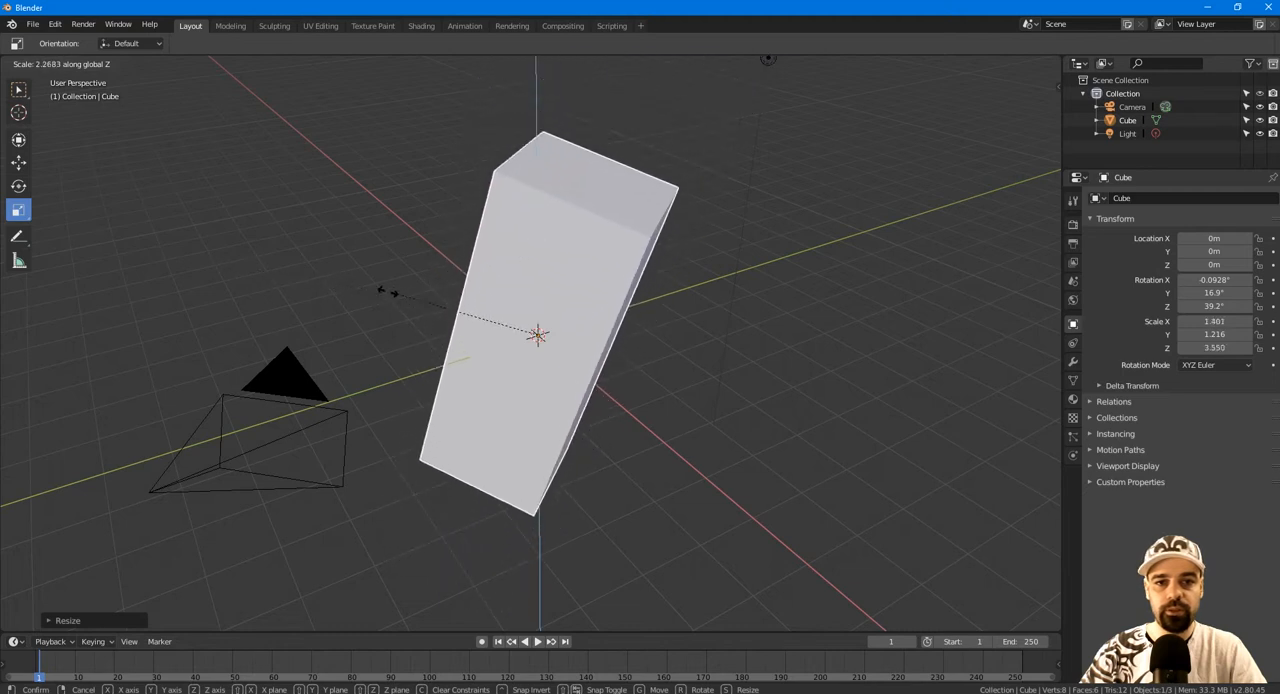
{"action": "left_click", "coordinate": [352, 293]}
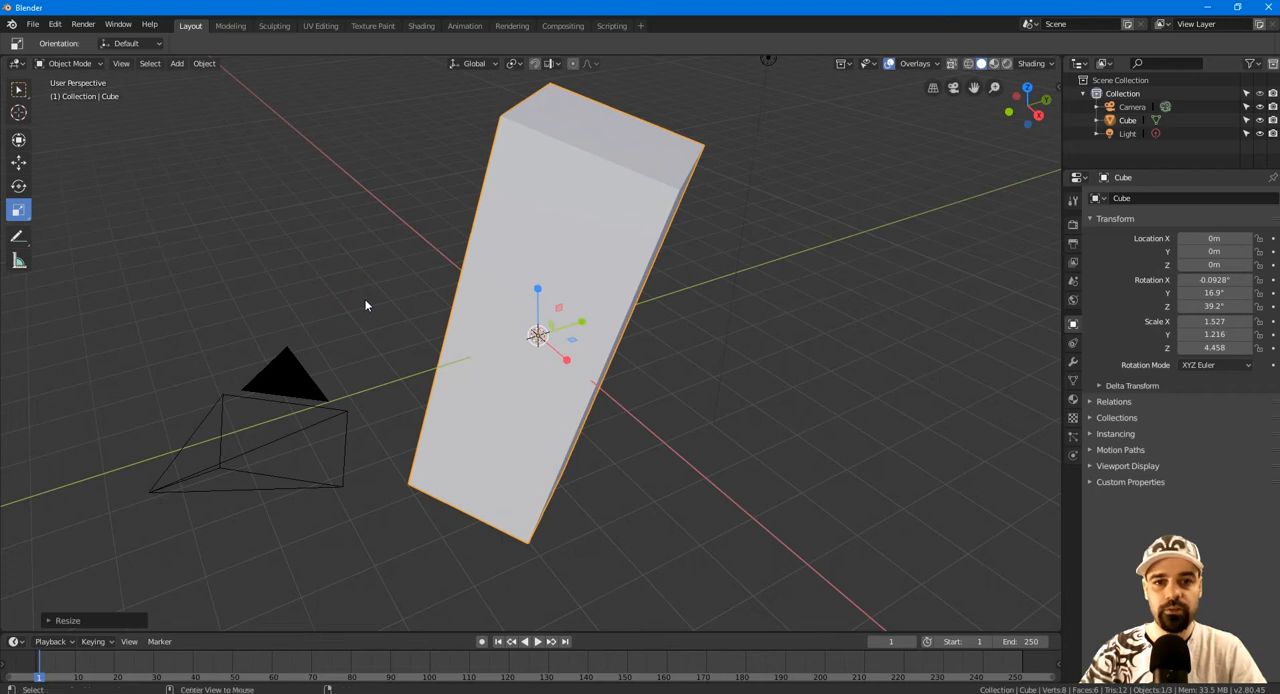
Clear the cube's scale and rotation to restore its defaults, and deselect everything.
{"action": "key", "text": "alt+s"}
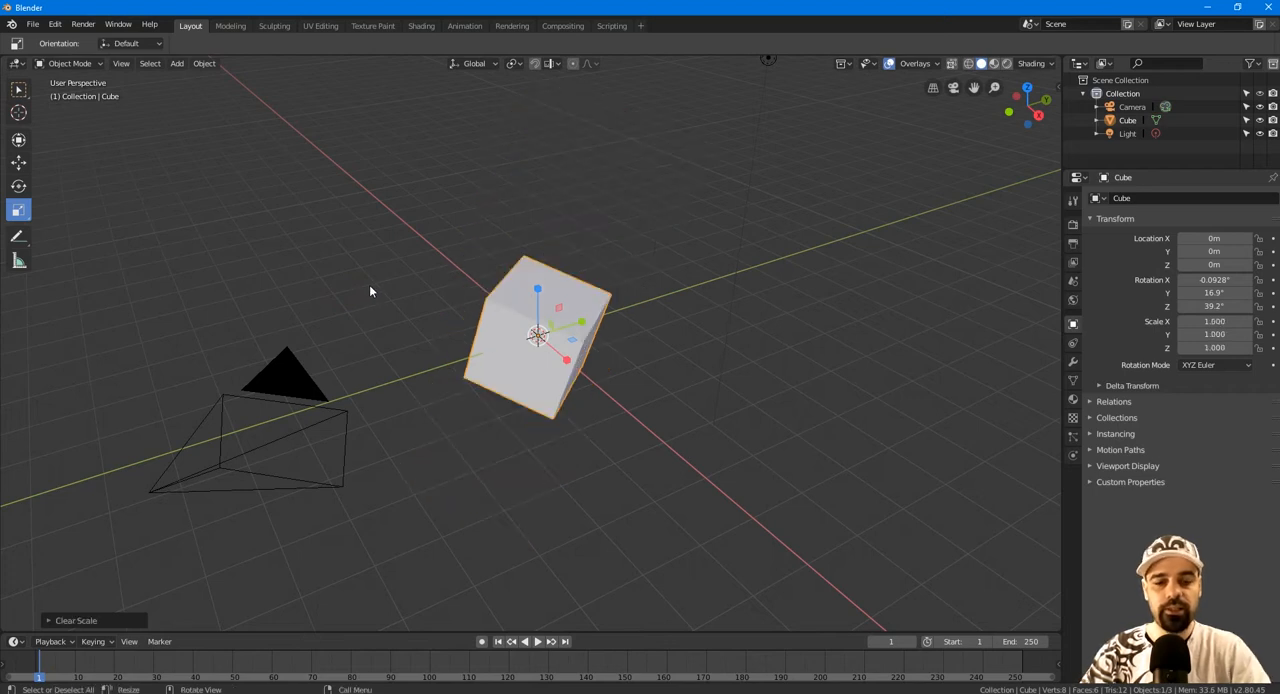
{"action": "key", "text": "alt+r"}
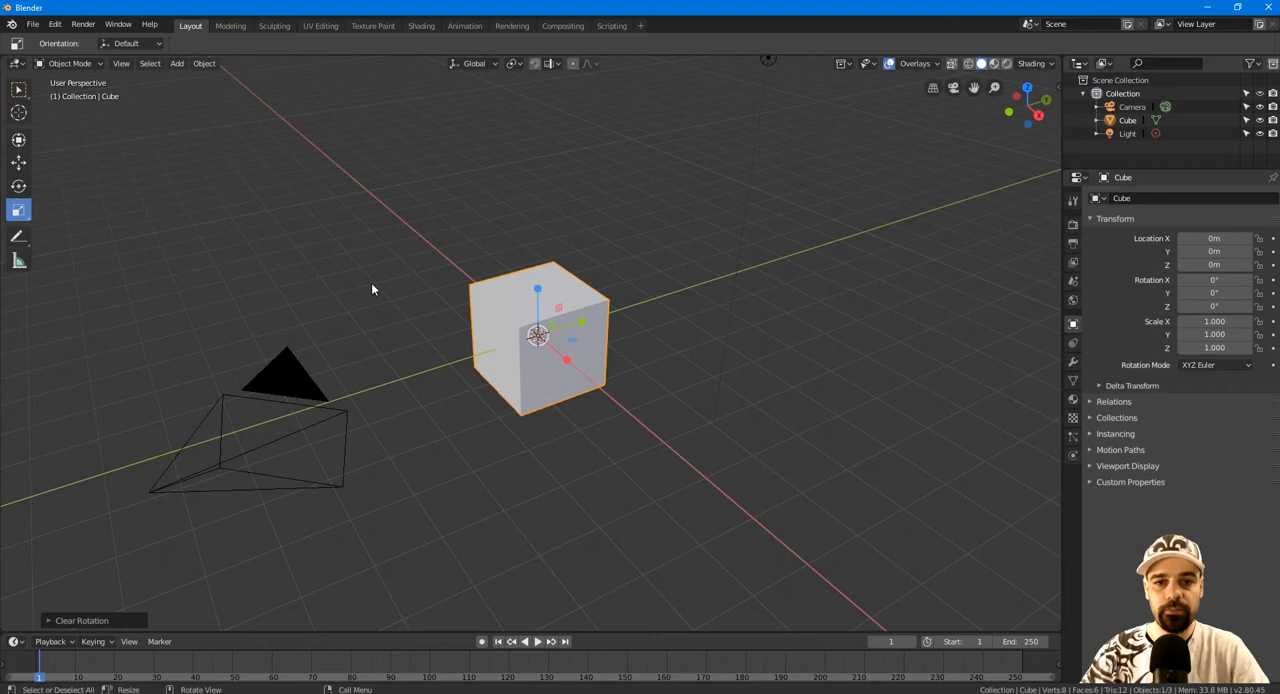
{"action": "key", "text": "alt+a"}
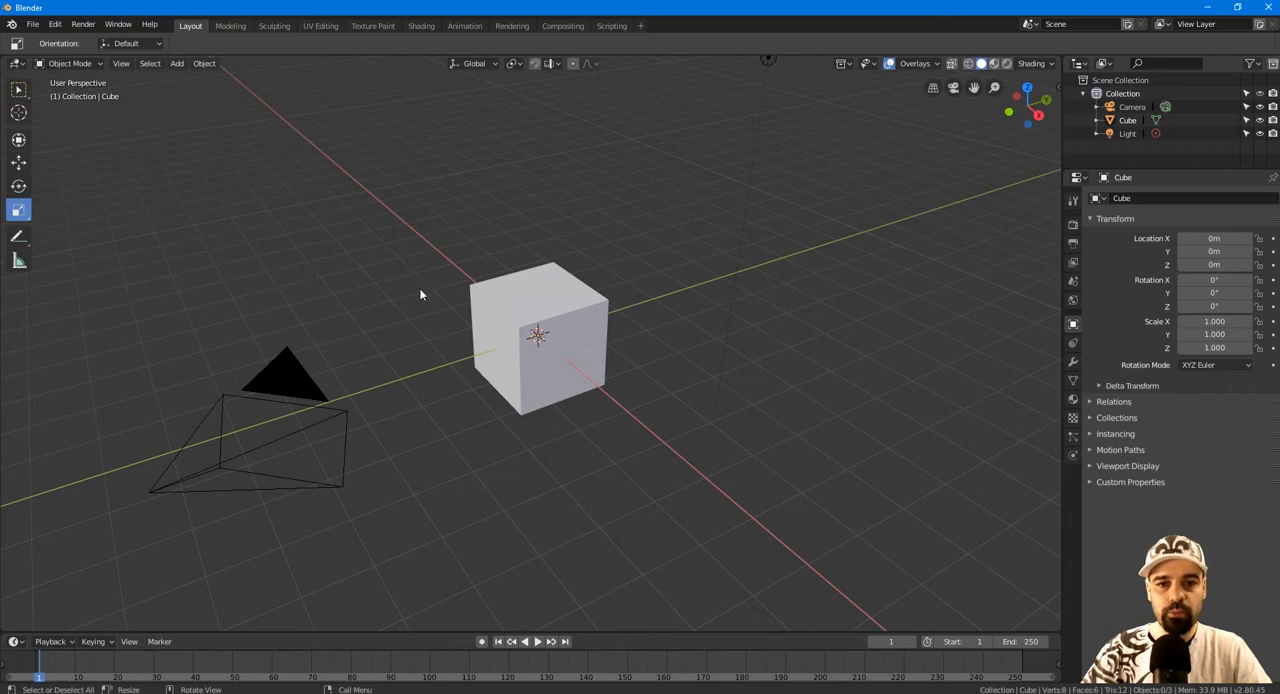
Place the 3D cursor at several points around the cube, and snap it back to the world origin.
{"action": "right_click", "coordinate": [339, 273], "text": "shift"}
{"action": "right_click", "coordinate": [727, 342], "text": "shift"}
{"action": "right_click", "coordinate": [591, 443], "text": "shift"}
{"action": "right_click", "coordinate": [764, 351], "text": "shift"}
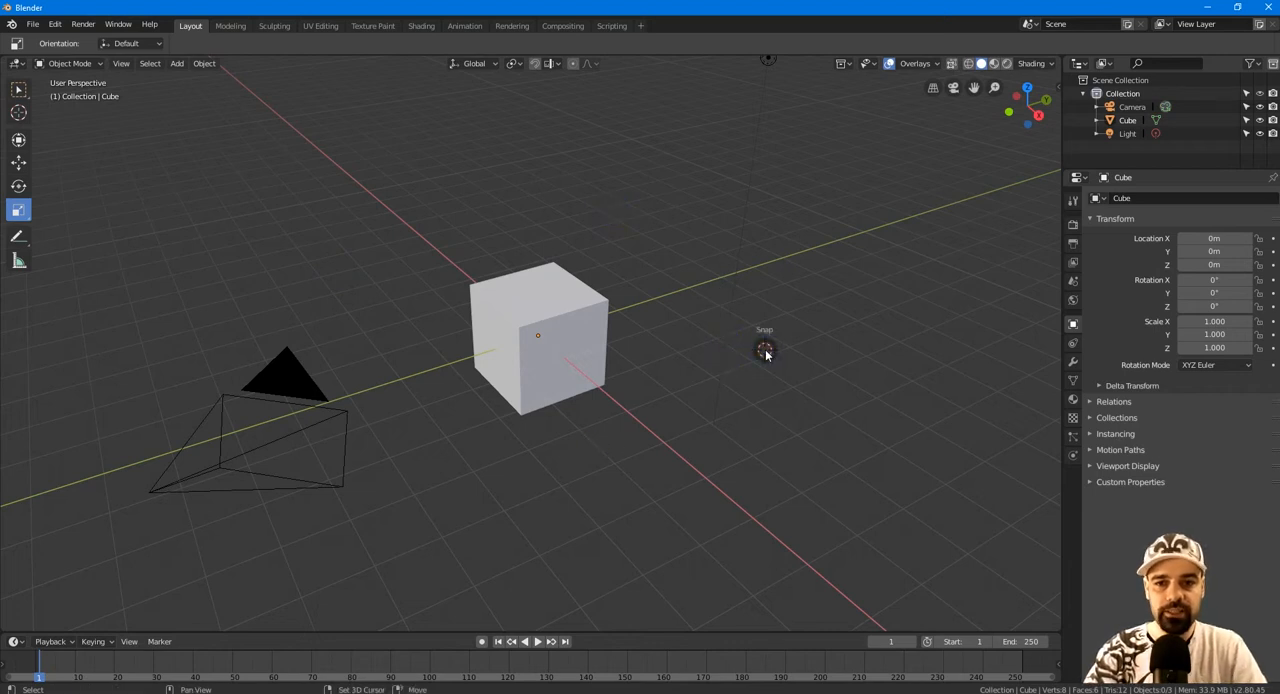
{"action": "key", "text": "shift+s"}
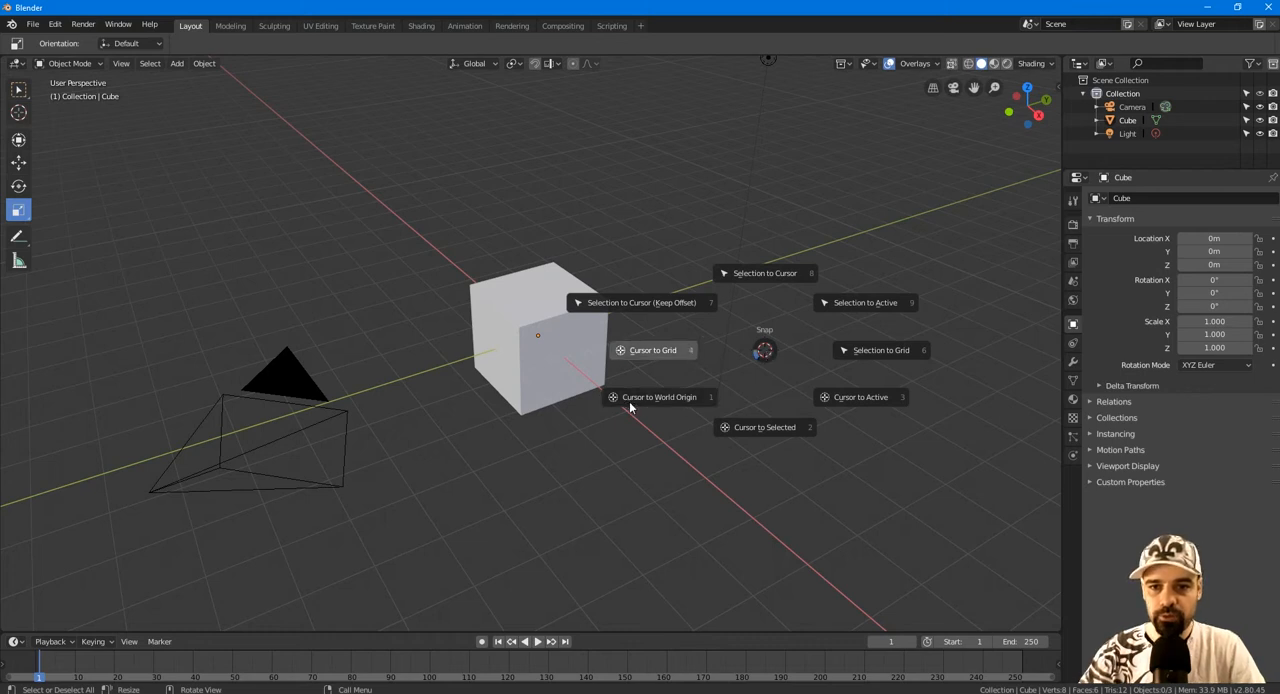
{"action": "left_click", "coordinate": [672, 399]}
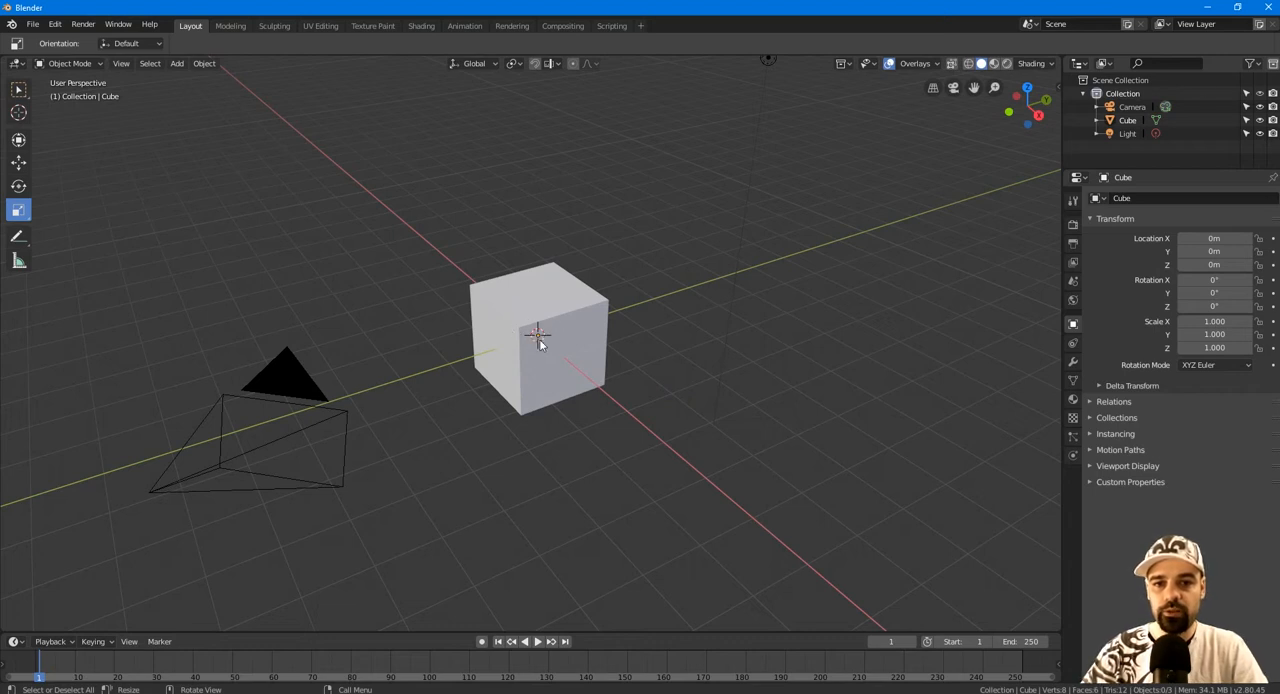
Stretch the cube along Y to a scale of about 1.809 and move it to about 7.53 m on Y.
{"action": "left_click", "coordinate": [563, 318]}
{"action": "left_click_drag", "start_coordinate": [584, 326], "coordinate": [840, 243]}
{"action": "left_click", "coordinate": [18, 162]}
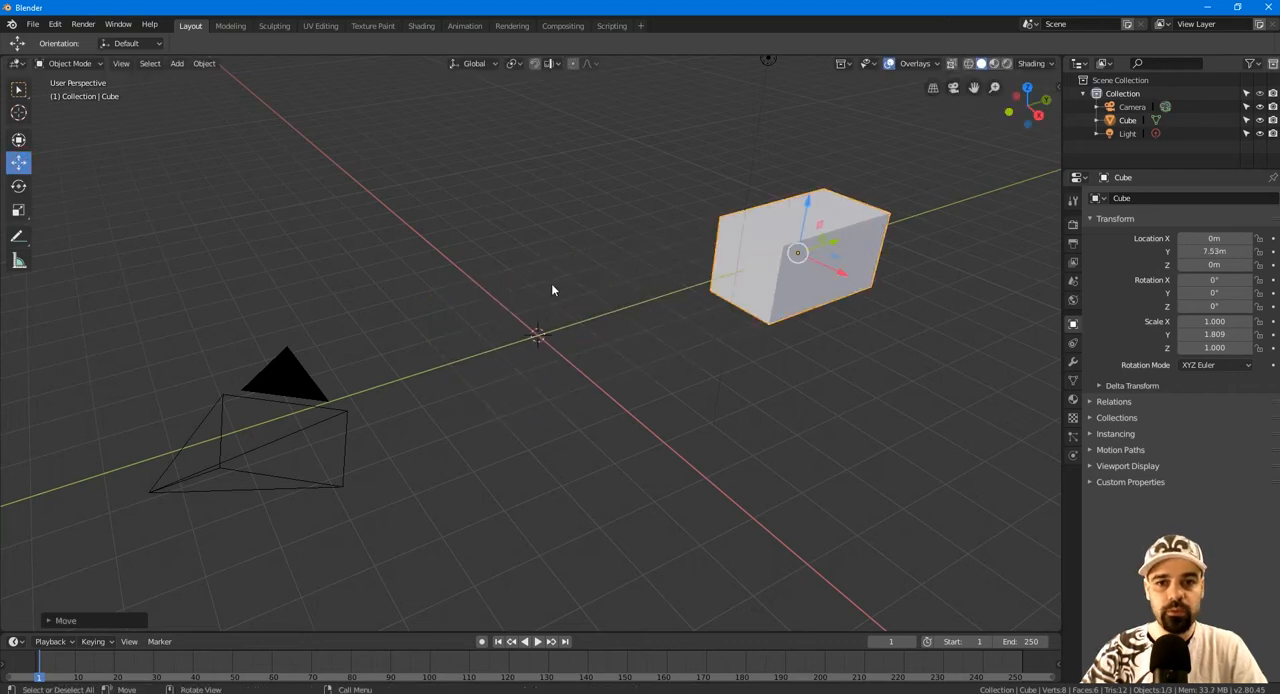
Add a second cube mesh at the 3D cursor on the world origin.
{"action": "left_click", "coordinate": [176, 63]}
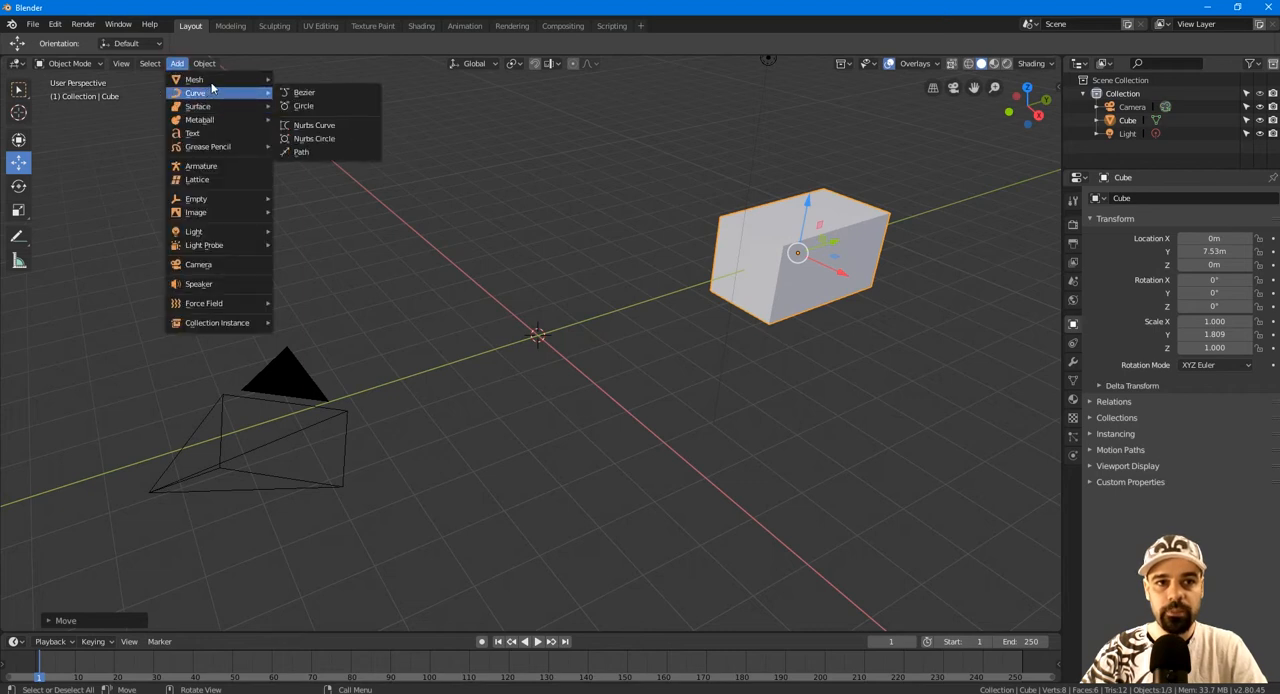
{"action": "mouse_move", "coordinate": [211, 86]}
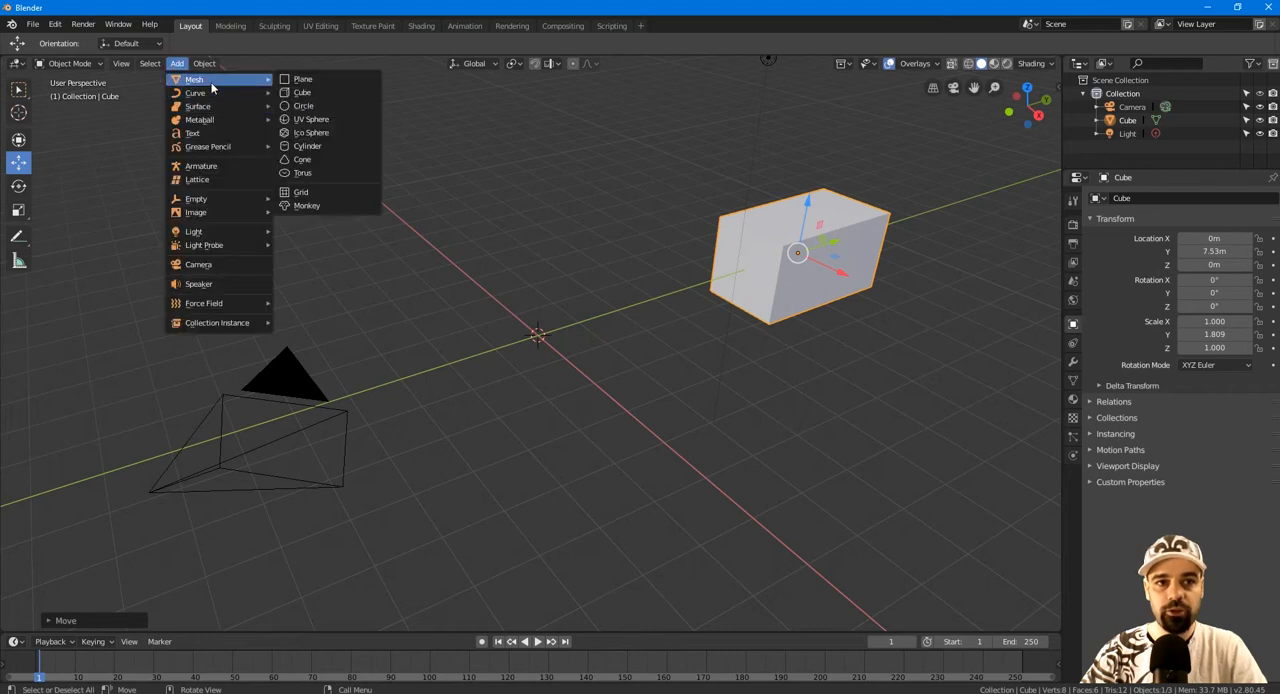
{"action": "left_click", "coordinate": [310, 93]}
{"action": "middle_click_drag", "start_coordinate": [362, 263], "coordinate": [321, 259]}
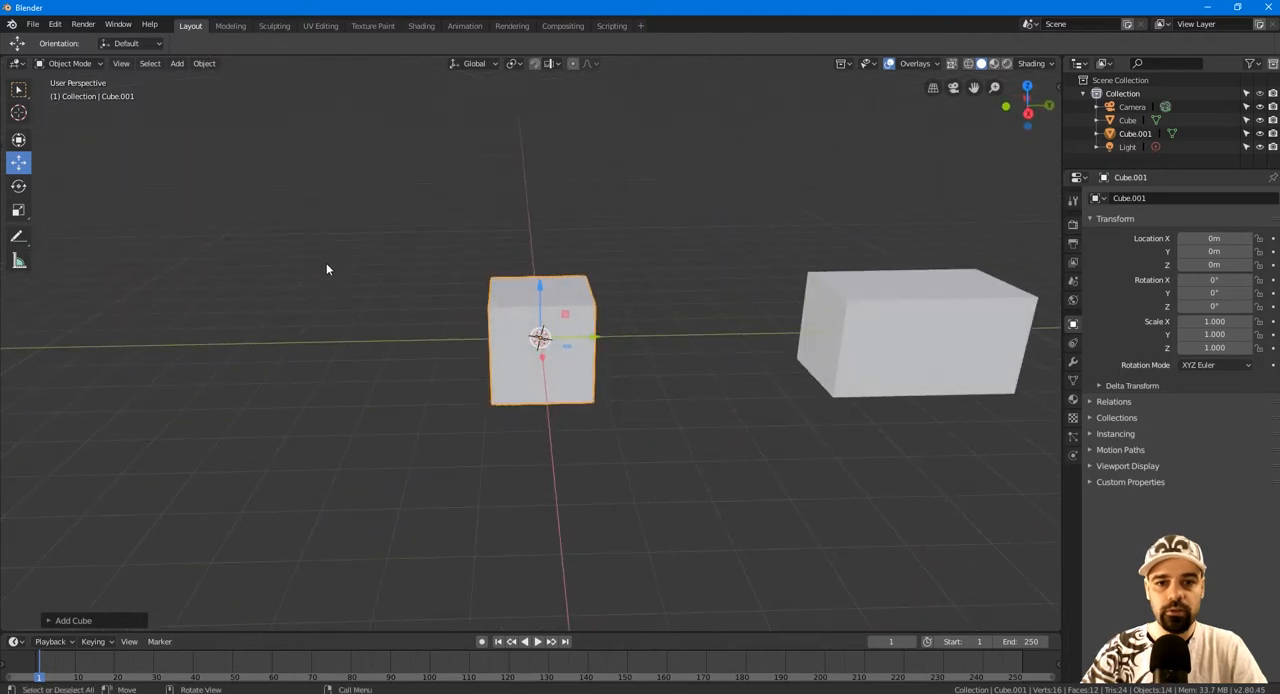
Place the 3D cursor beside the new cube, on the side away from the stretched one, and add a third cube there.
{"action": "right_click", "coordinate": [365, 320], "text": "shift"}
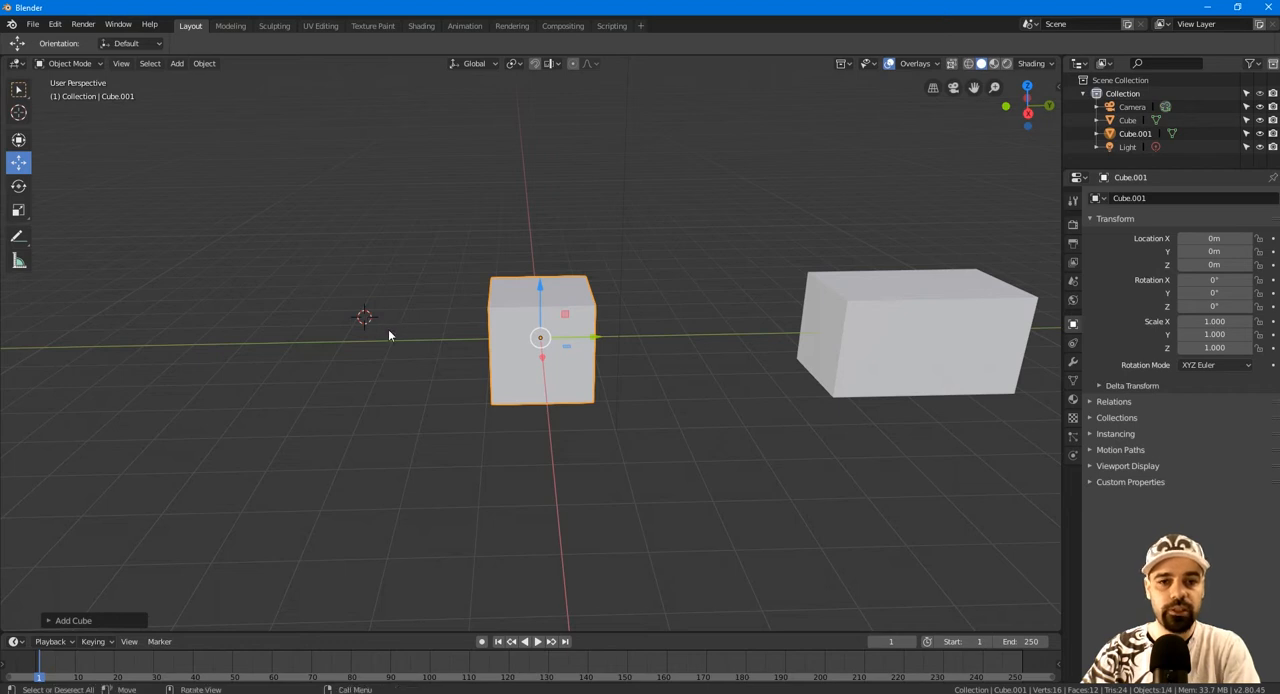
{"action": "left_click", "coordinate": [177, 63]}
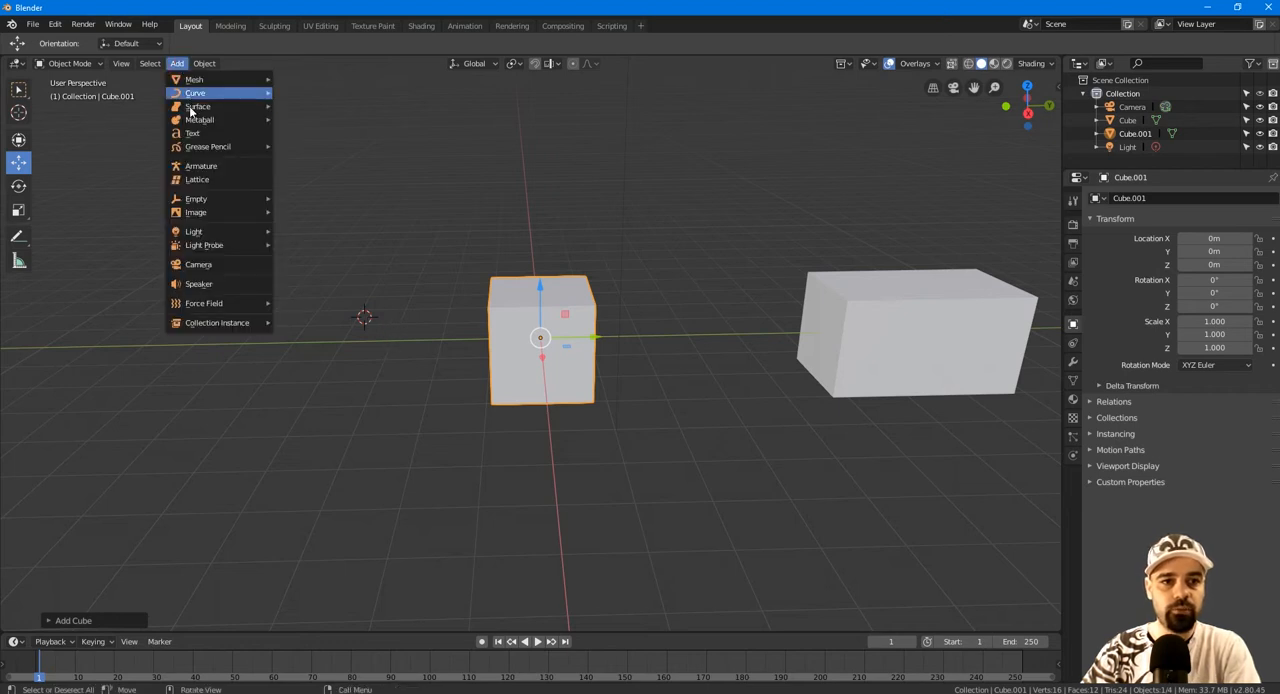
{"action": "mouse_move", "coordinate": [220, 78]}
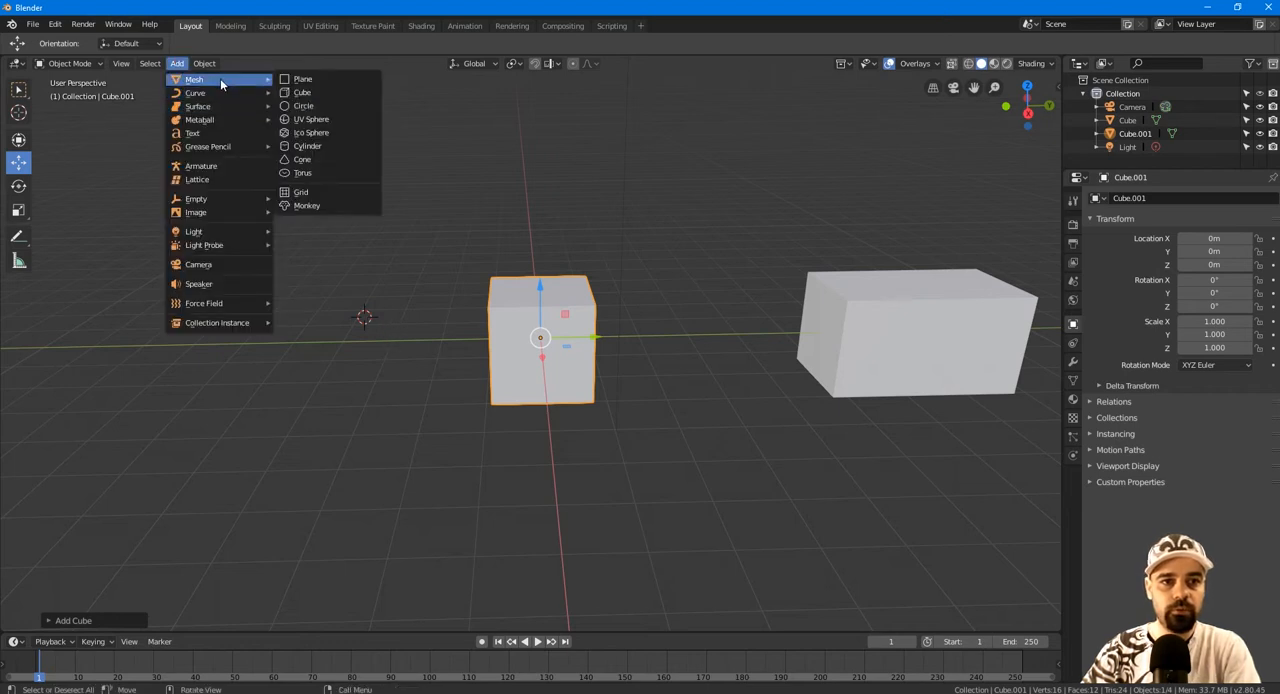
{"action": "left_click", "coordinate": [303, 93]}
{"action": "middle_click_drag", "start_coordinate": [494, 246], "coordinate": [523, 240]}
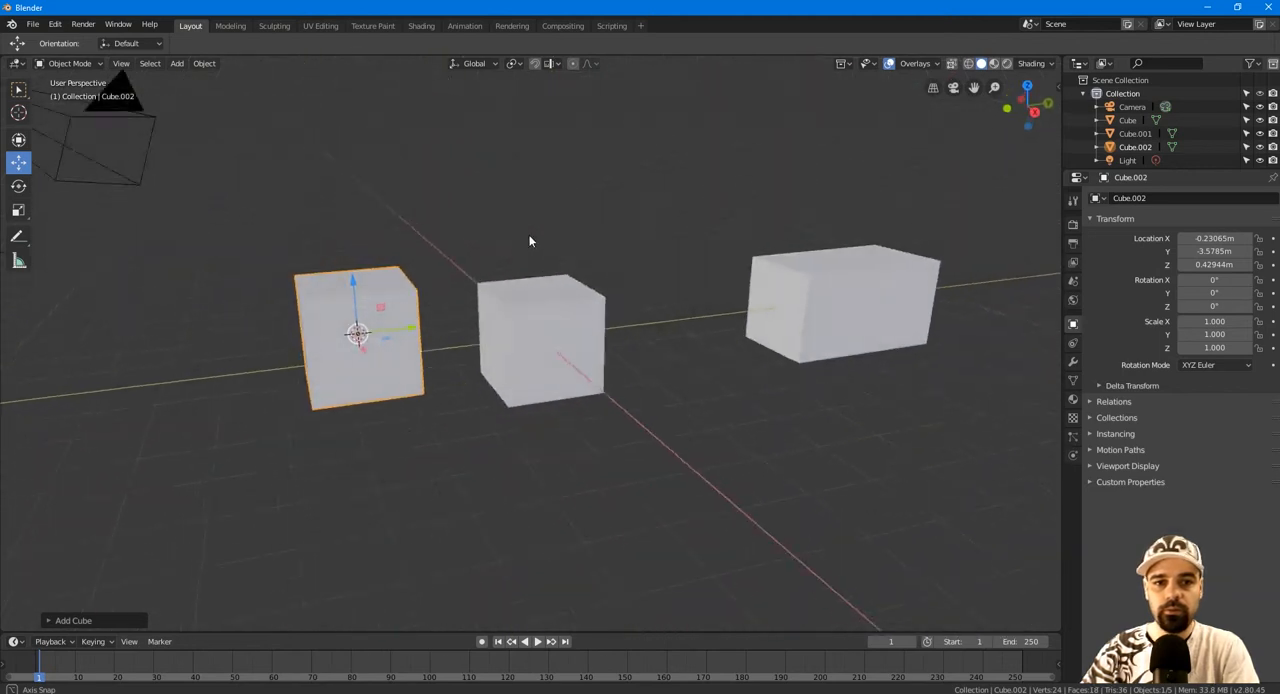
Snap the 3D cursor back to the world origin.
{"action": "key", "text": "shift+s"}
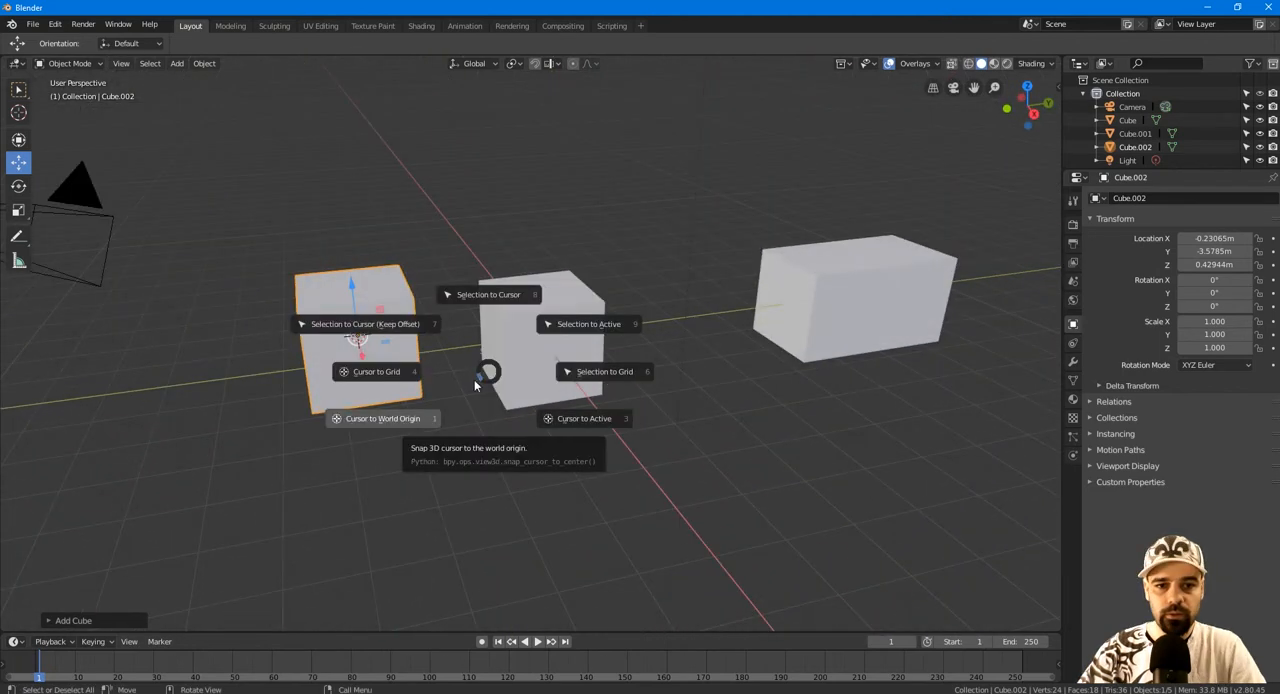
{"action": "left_click", "coordinate": [408, 427]}
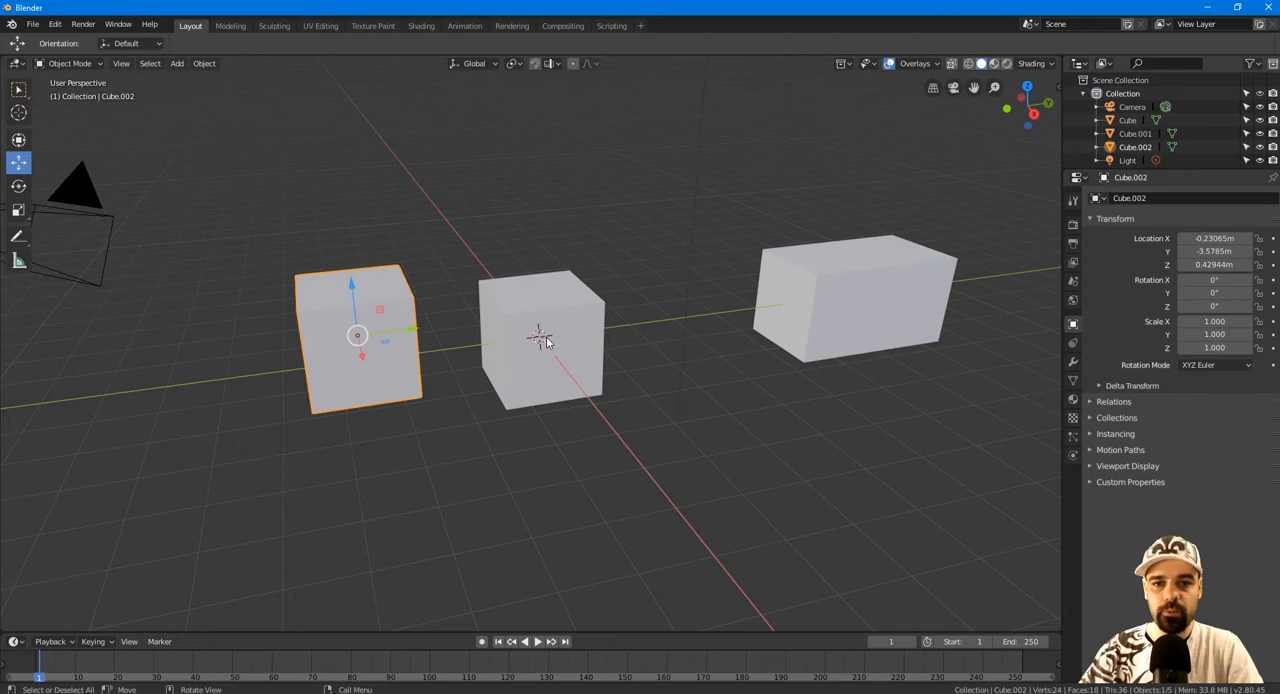
{"action": "middle_click_drag", "start_coordinate": [681, 364], "coordinate": [776, 303]}
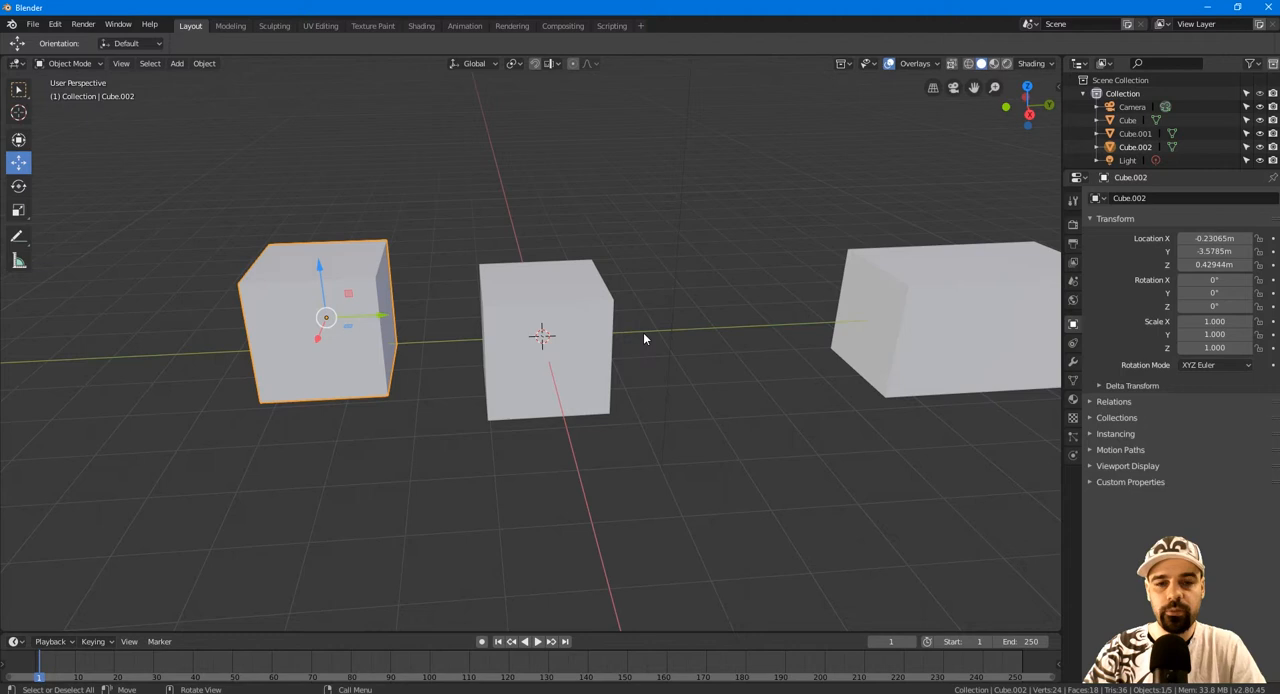
Try deleting every object in the scene, first directly and then through the delete confirmation, undoing each deletion.
{"action": "key", "text": "a"}
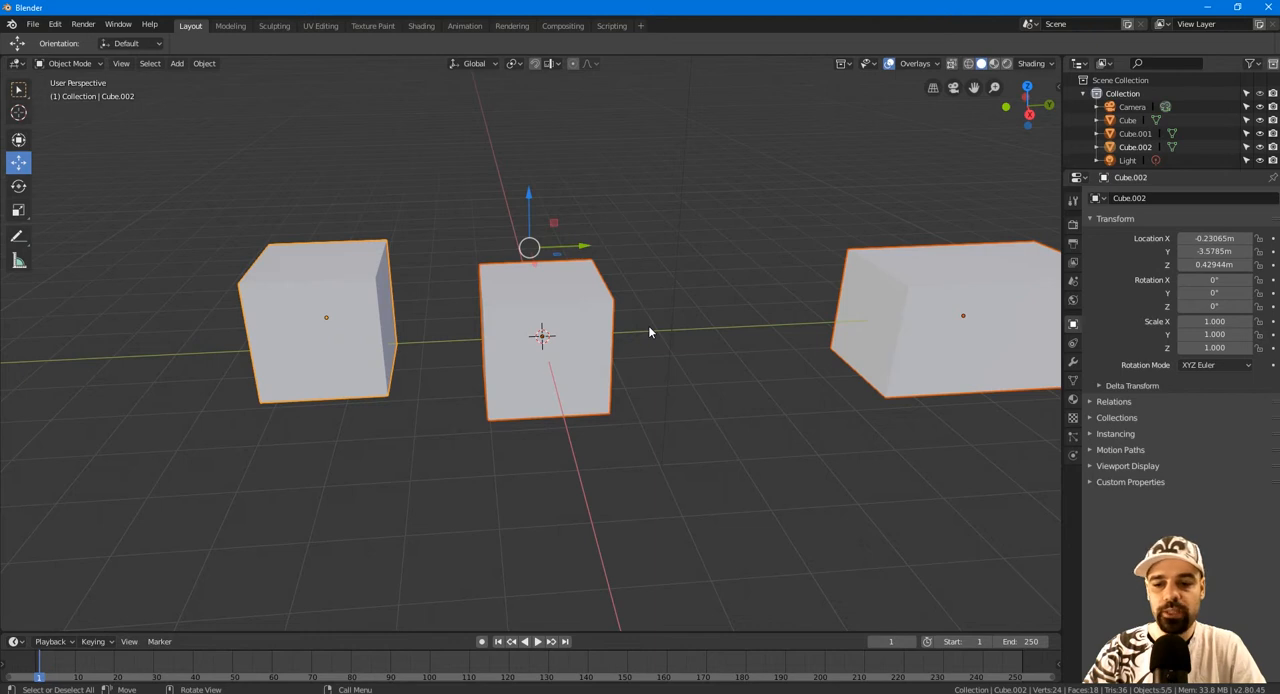
{"action": "key", "text": "Delete"}
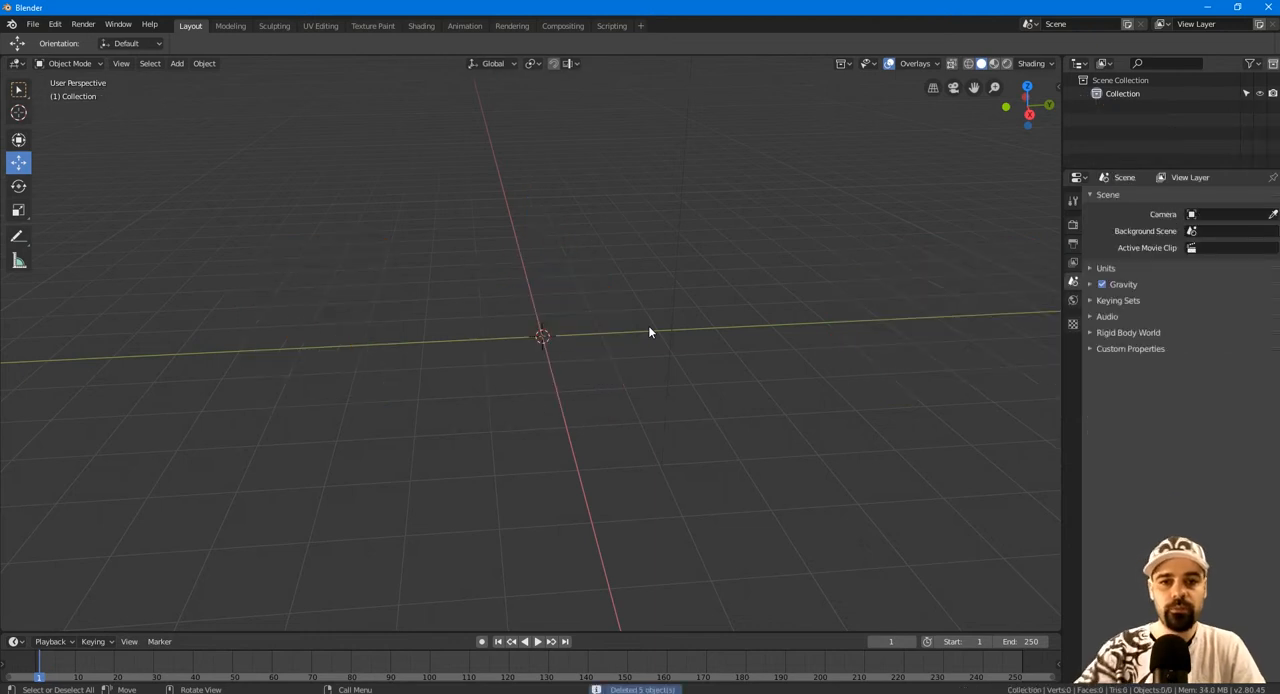
{"action": "key", "text": "ctrl+z"}
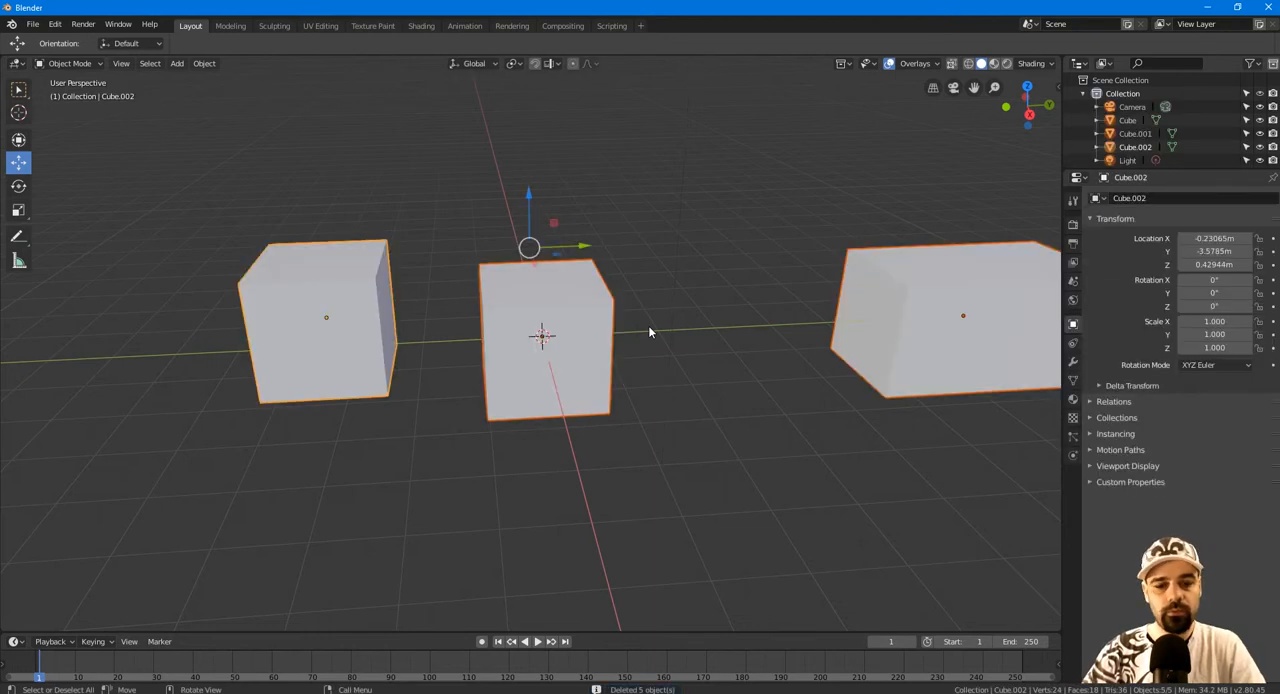
{"action": "key", "text": "x"}
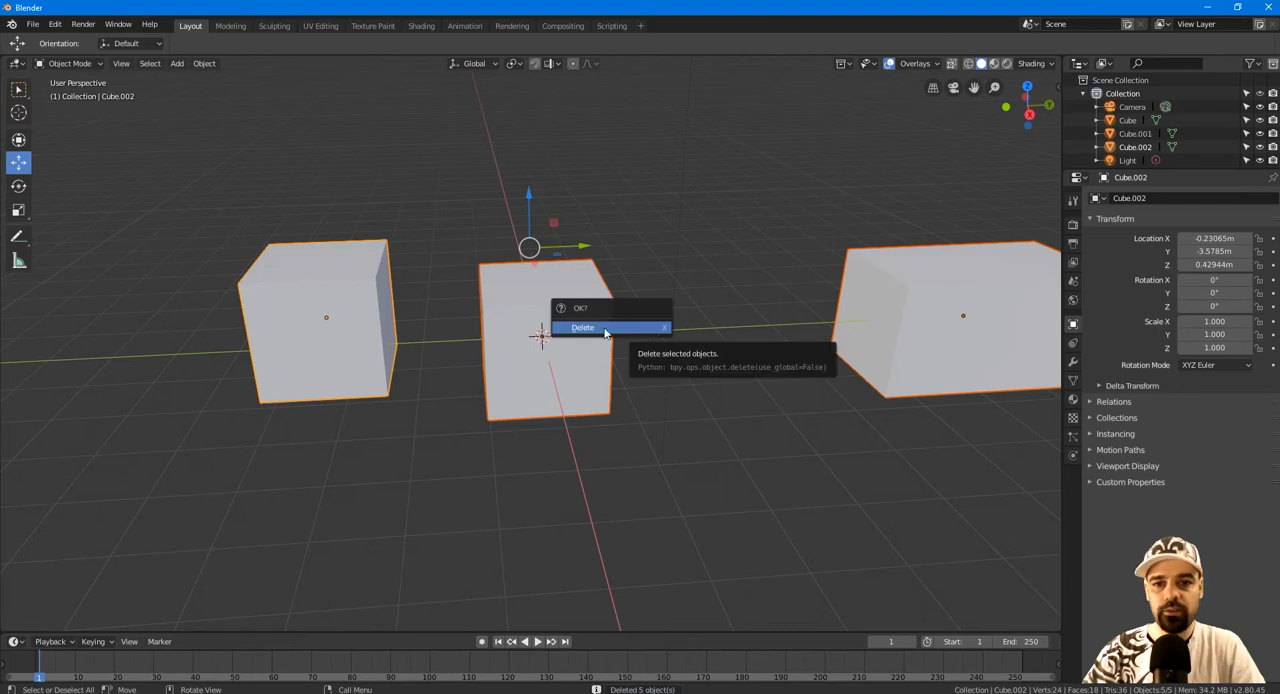
{"action": "left_click", "coordinate": [603, 329]}
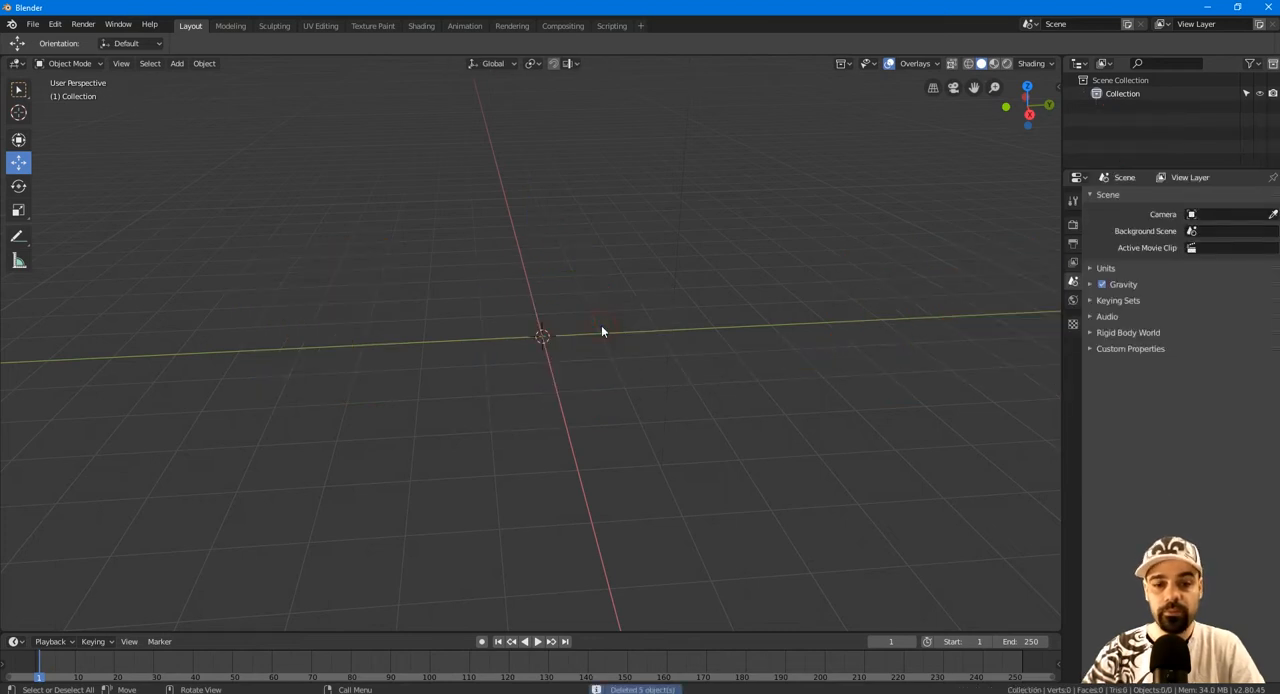
{"action": "key", "text": "ctrl+z"}
Delete the current selection and add a cone mesh at the world origin.
{"action": "key", "text": "Delete"}
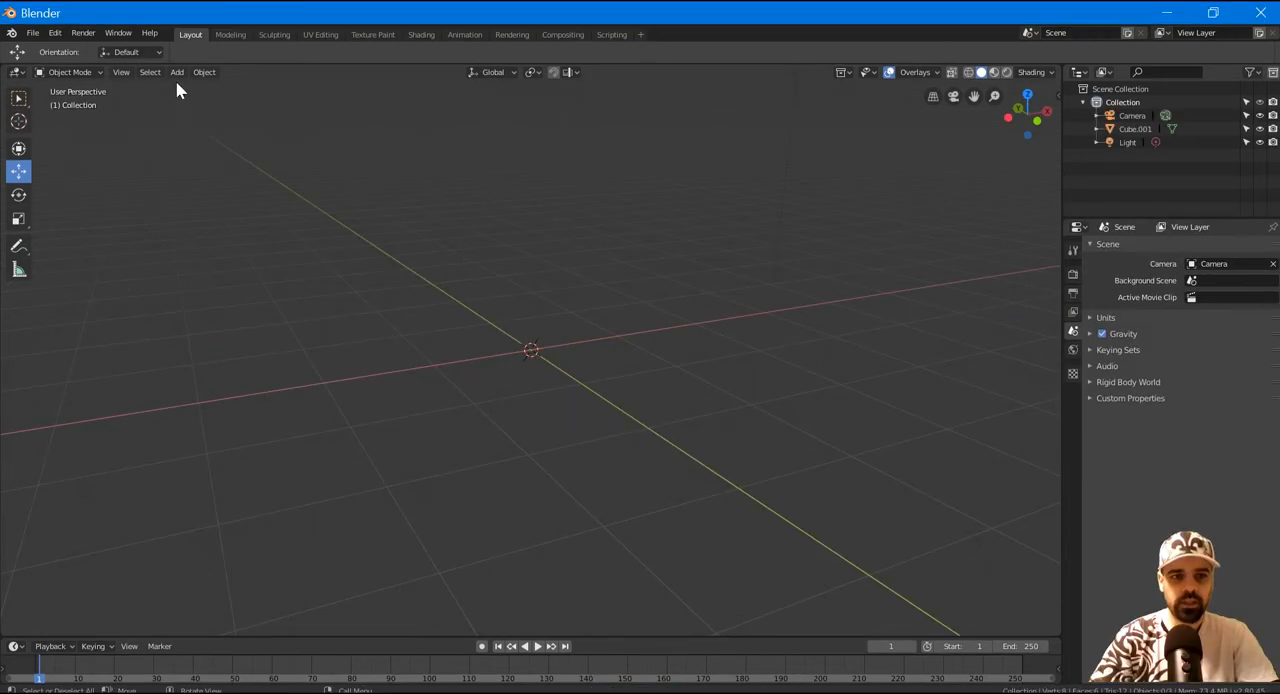
{"action": "left_click", "coordinate": [176, 72]}
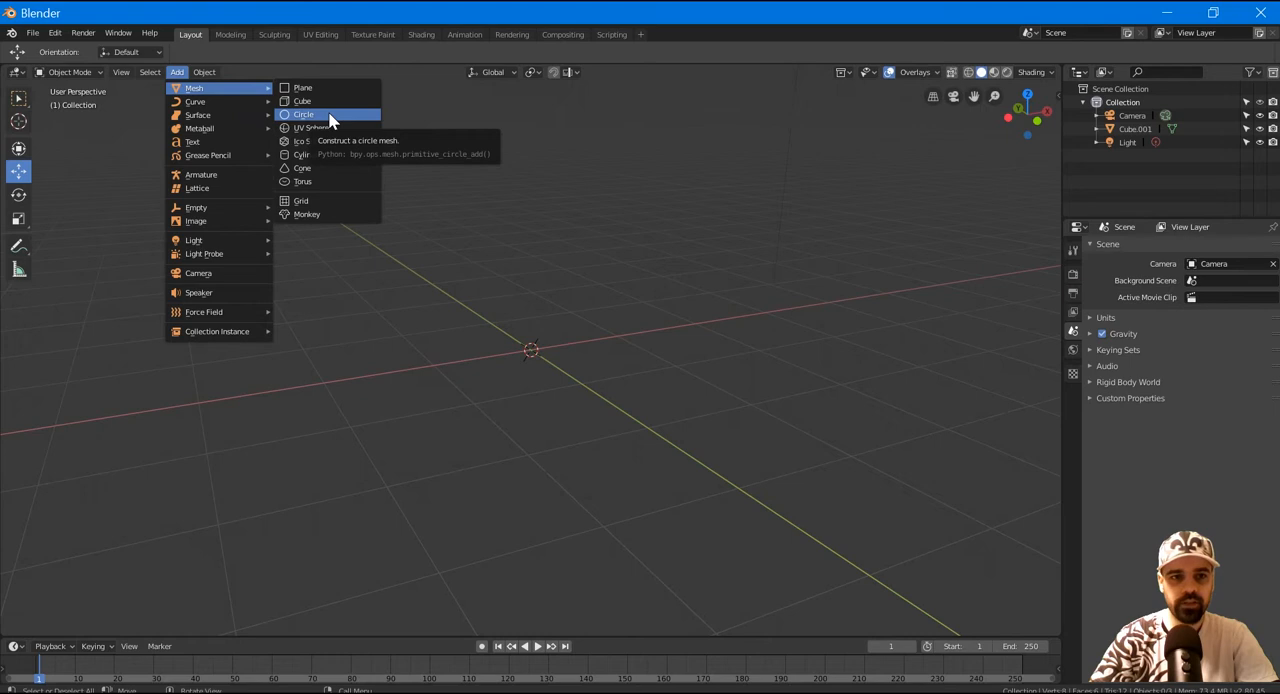
{"action": "left_click", "coordinate": [333, 168]}
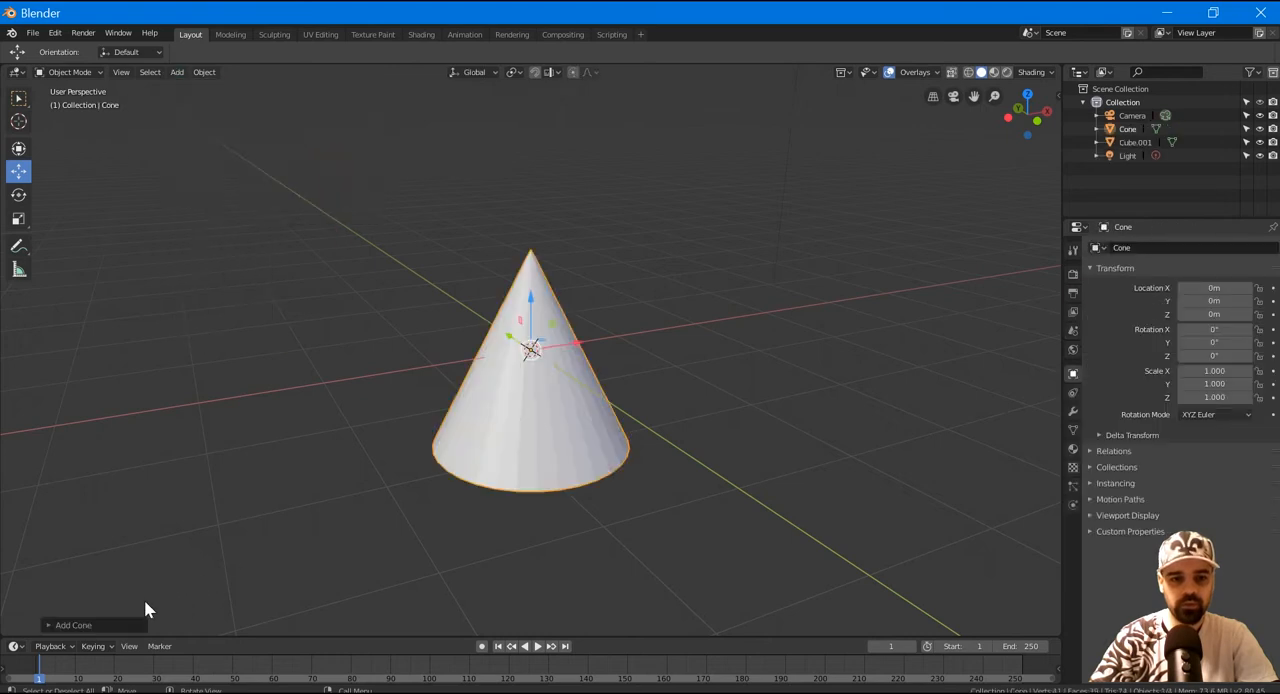
Reduce the new cone's vertices to 4 in its creation settings to form a pyramid.
{"action": "left_click", "coordinate": [50, 625]}
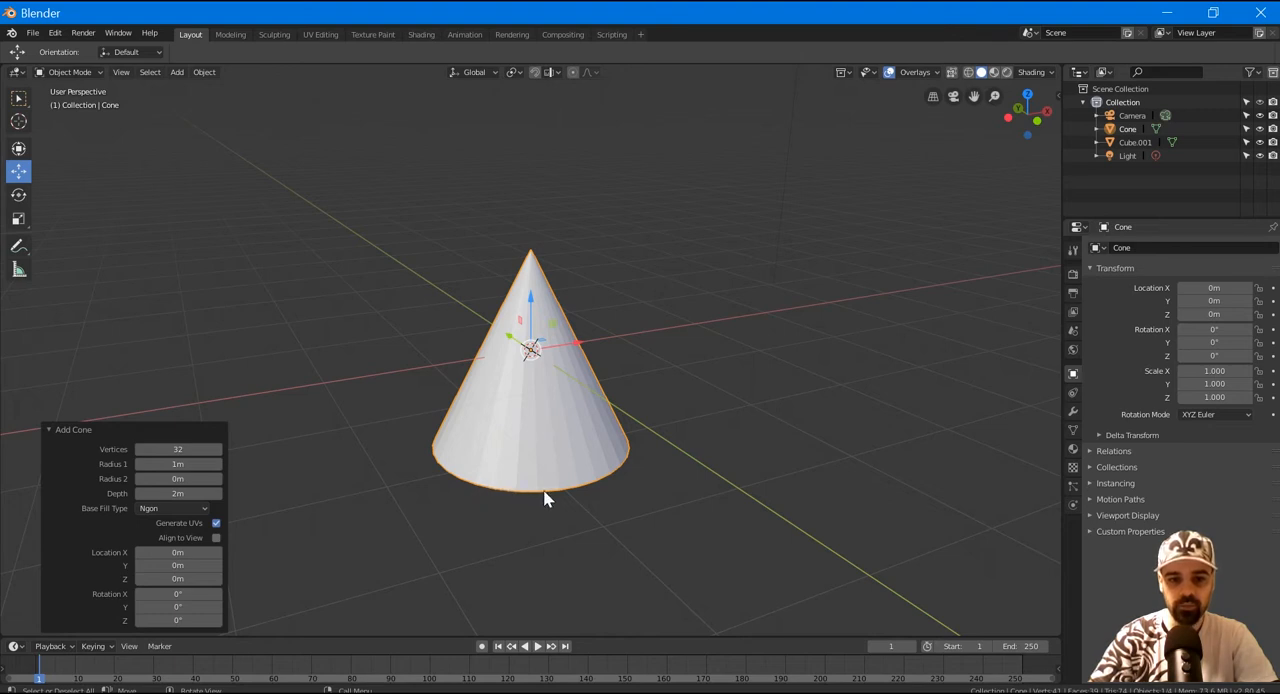
{"action": "left_click", "coordinate": [139, 448]}
{"action": "left_click", "coordinate": [139, 448]}
{"action": "left_click", "coordinate": [139, 448]}
{"action": "left_click", "coordinate": [139, 448]}
{"action": "left_click", "coordinate": [139, 448]}
{"action": "left_click", "coordinate": [139, 448]}
{"action": "left_click", "coordinate": [139, 448]}
{"action": "left_click", "coordinate": [139, 448]}
{"action": "left_click", "coordinate": [139, 448]}
{"action": "left_click", "coordinate": [139, 448]}
{"action": "left_click", "coordinate": [139, 448]}
{"action": "left_click", "coordinate": [139, 448]}
{"action": "left_click", "coordinate": [139, 448]}
{"action": "left_click", "coordinate": [139, 448]}
{"action": "left_click", "coordinate": [139, 448]}
{"action": "left_click", "coordinate": [139, 448]}
{"action": "left_click", "coordinate": [139, 448]}
{"action": "left_click", "coordinate": [139, 448]}
{"action": "left_click", "coordinate": [139, 448]}
{"action": "left_click", "coordinate": [139, 448]}
{"action": "left_click", "coordinate": [139, 448]}
{"action": "left_click", "coordinate": [139, 448]}
{"action": "left_click", "coordinate": [139, 448]}
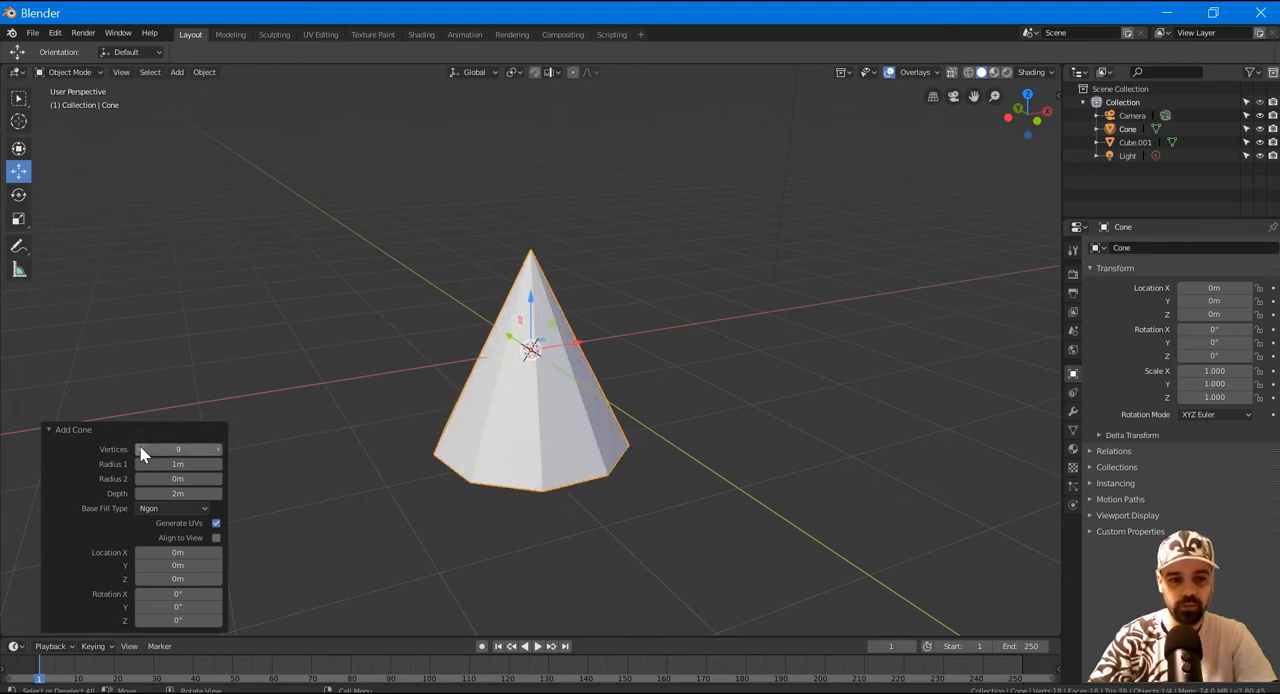
{"action": "left_click", "coordinate": [139, 448]}
{"action": "left_click", "coordinate": [139, 448]}
{"action": "left_click", "coordinate": [139, 448]}
{"action": "left_click", "coordinate": [139, 448]}
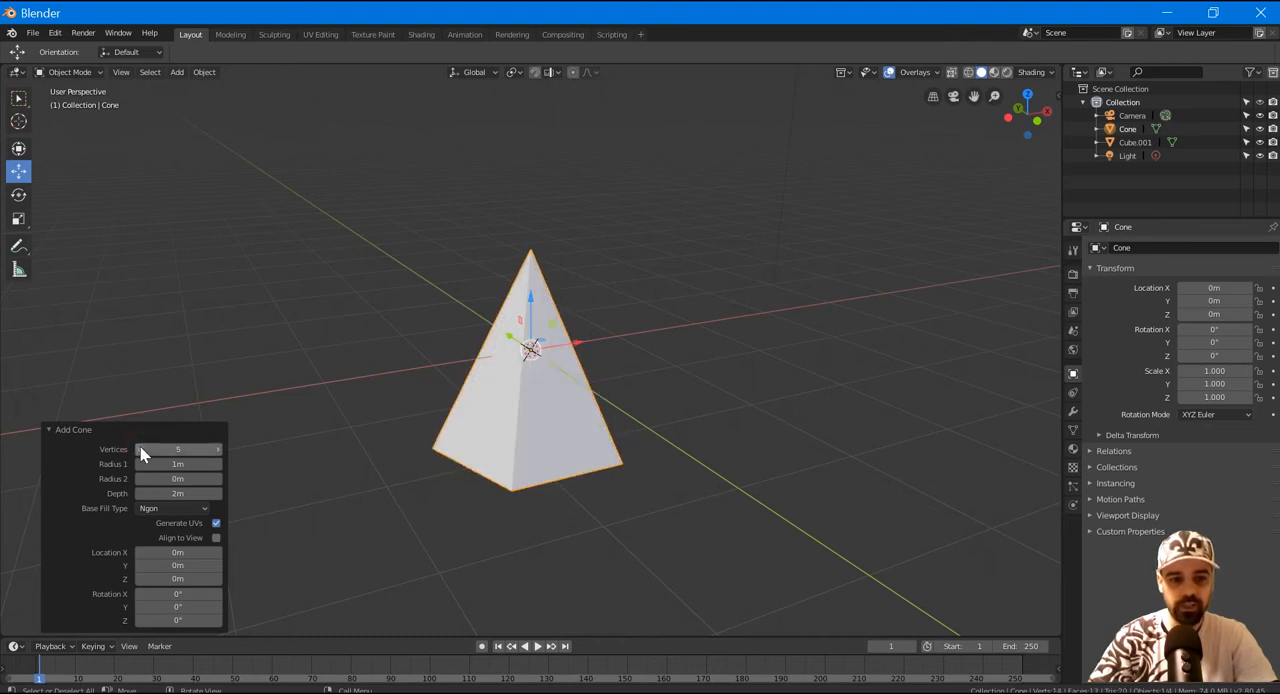
{"action": "left_click", "coordinate": [139, 448]}
{"action": "middle_click_drag", "start_coordinate": [689, 480], "coordinate": [263, 460]}
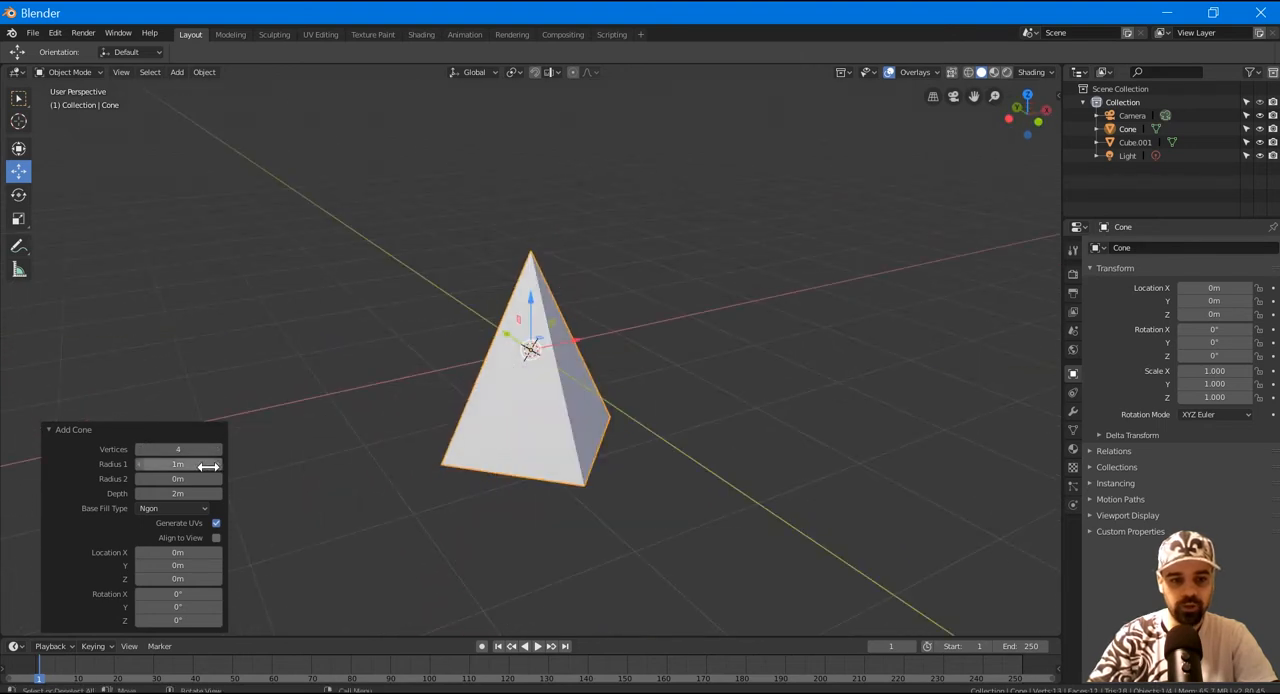
Set the cone's Radius 1 to 1.35 m, Radius 2 to 0.82 m and Depth to 2.46 m.
{"action": "left_click_drag", "start_coordinate": [186, 463], "coordinate": [186, 463]}
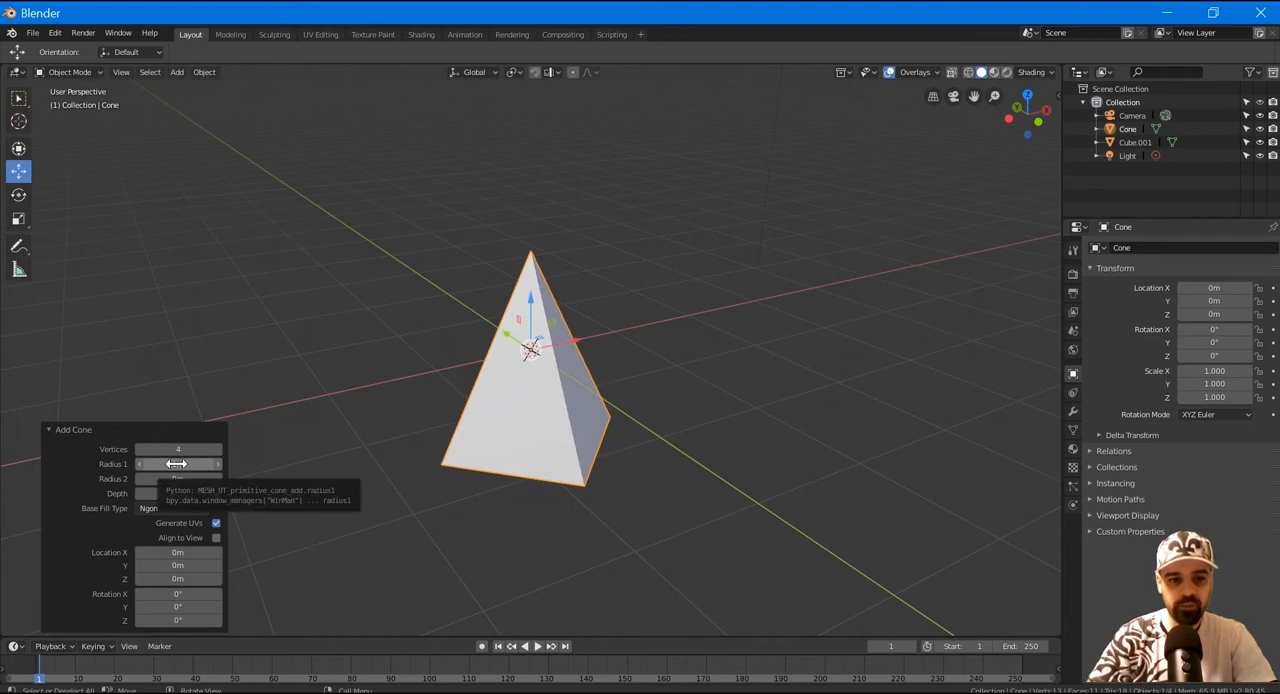
{"action": "left_click_drag", "start_coordinate": [176, 463], "coordinate": [216, 464]}
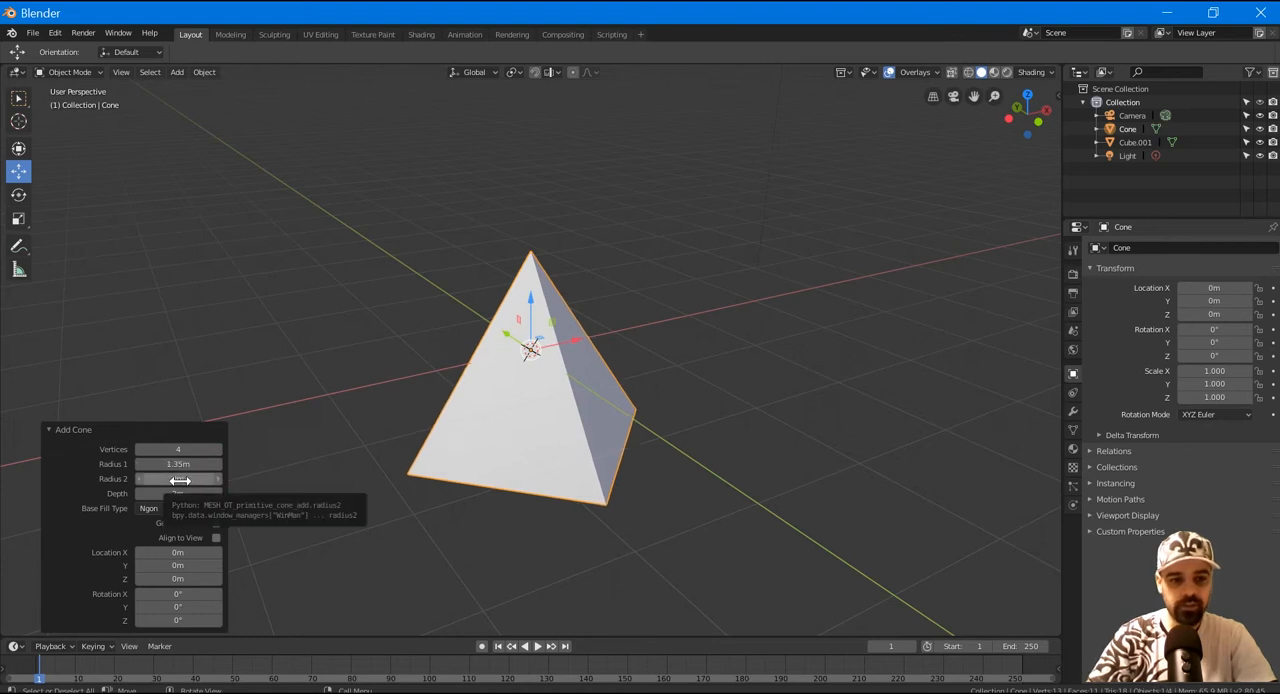
{"action": "left_click_drag", "start_coordinate": [180, 480], "coordinate": [204, 494]}
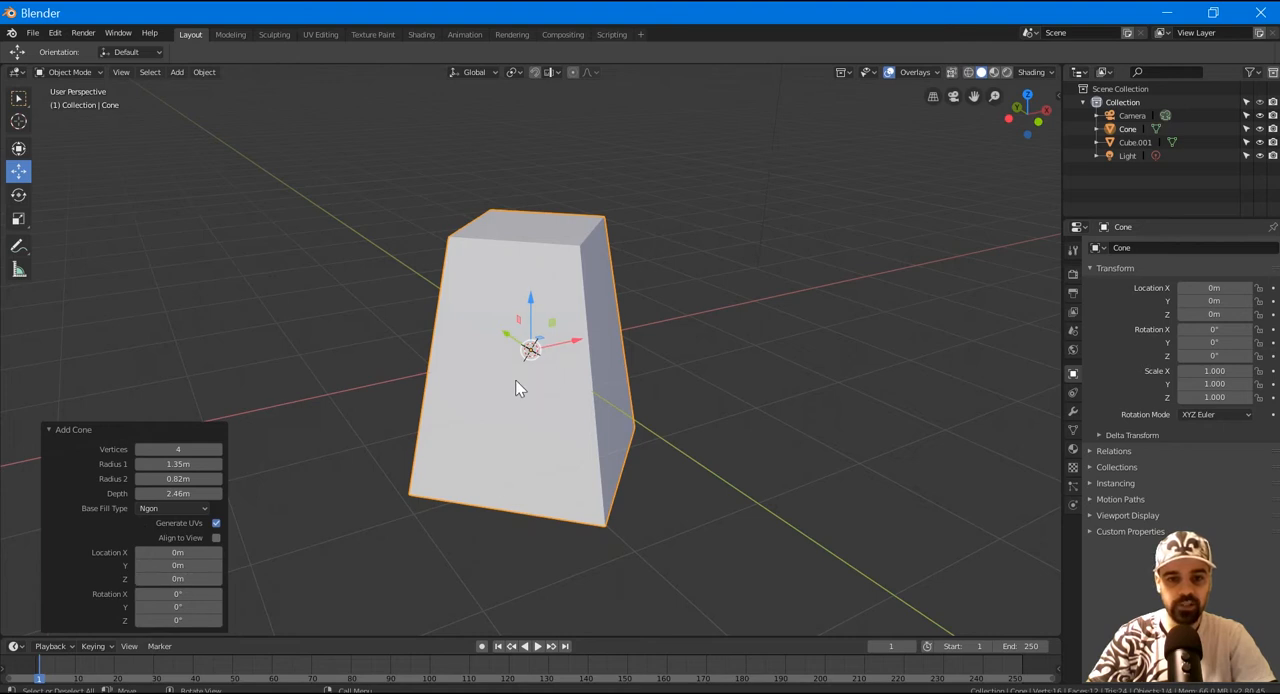
Set the cone's creation Location X to 0.2 m, and move the cone further along the X axis.
{"action": "left_click_drag", "start_coordinate": [178, 553], "coordinate": [196, 554]}
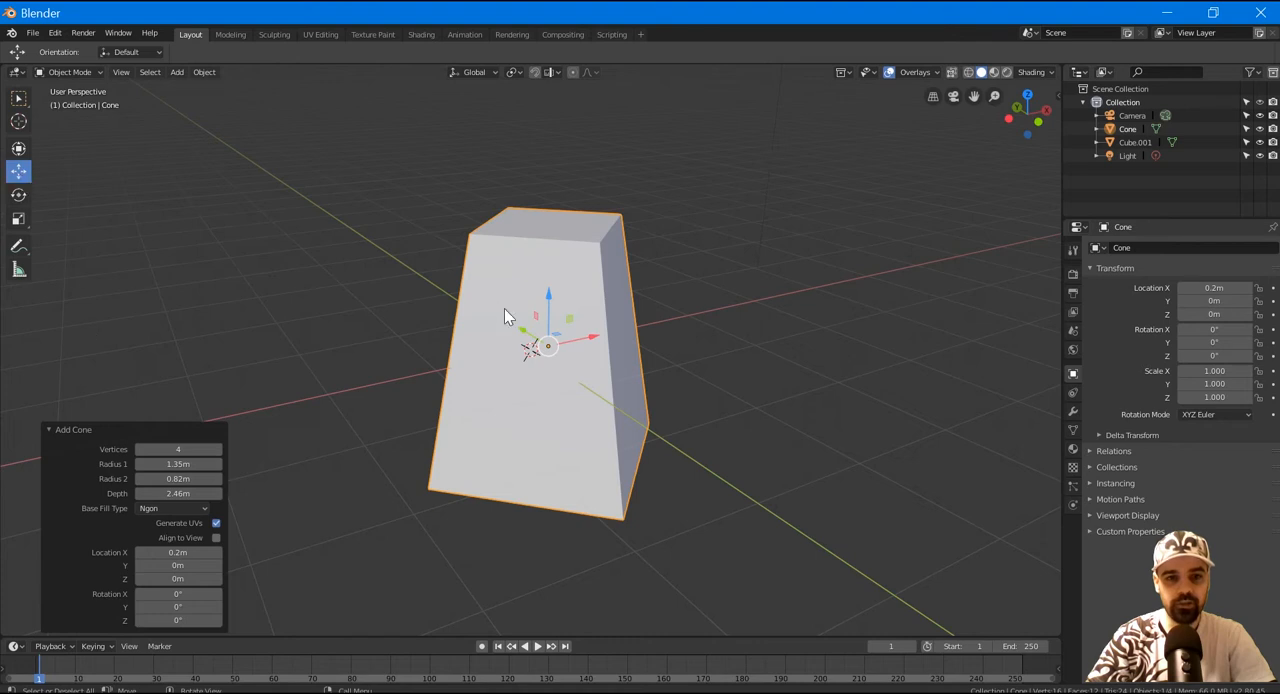
{"action": "left_click_drag", "start_coordinate": [592, 345], "coordinate": [650, 331]}
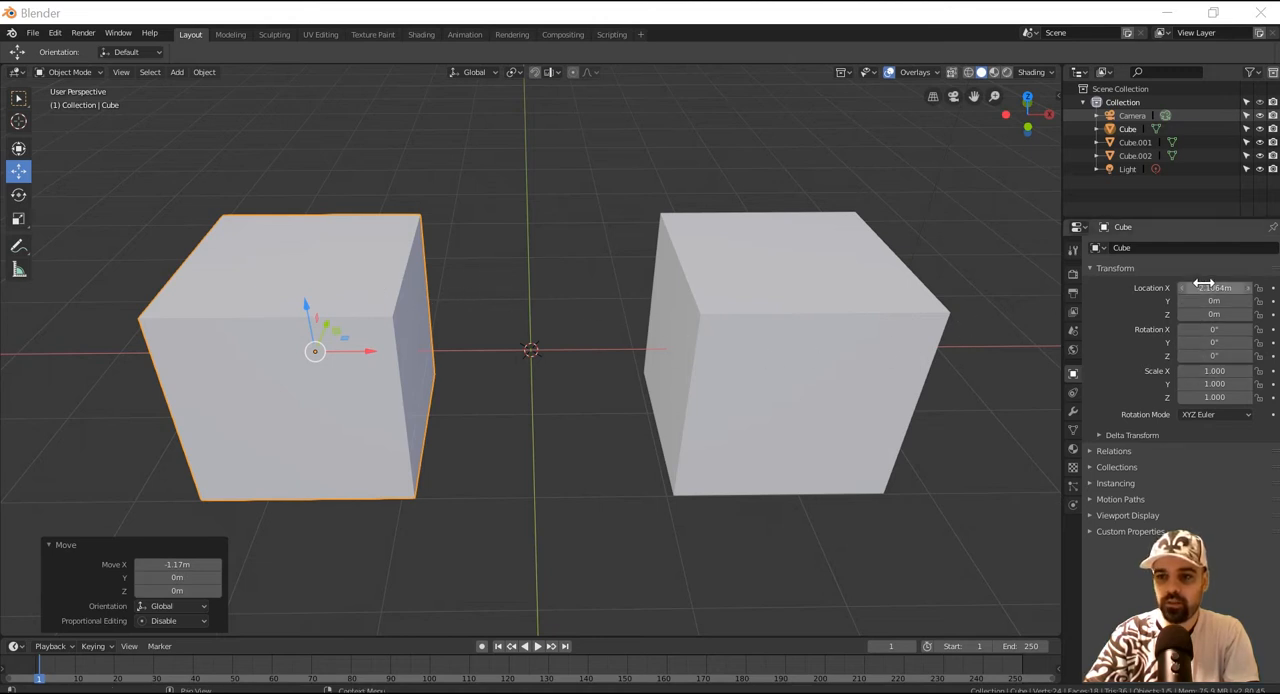
Move the left cube to about -1.858 m on X, check the right cube's X location, and reselect the left cube.
{"action": "mouse_move", "coordinate": [374, 350]}
{"action": "left_mouse_down"}
{"action": "mouse_move", "coordinate": [408, 349]}
{"action": "mouse_move", "coordinate": [358, 348]}
{"action": "mouse_move", "coordinate": [396, 347]}
{"action": "left_mouse_up"}
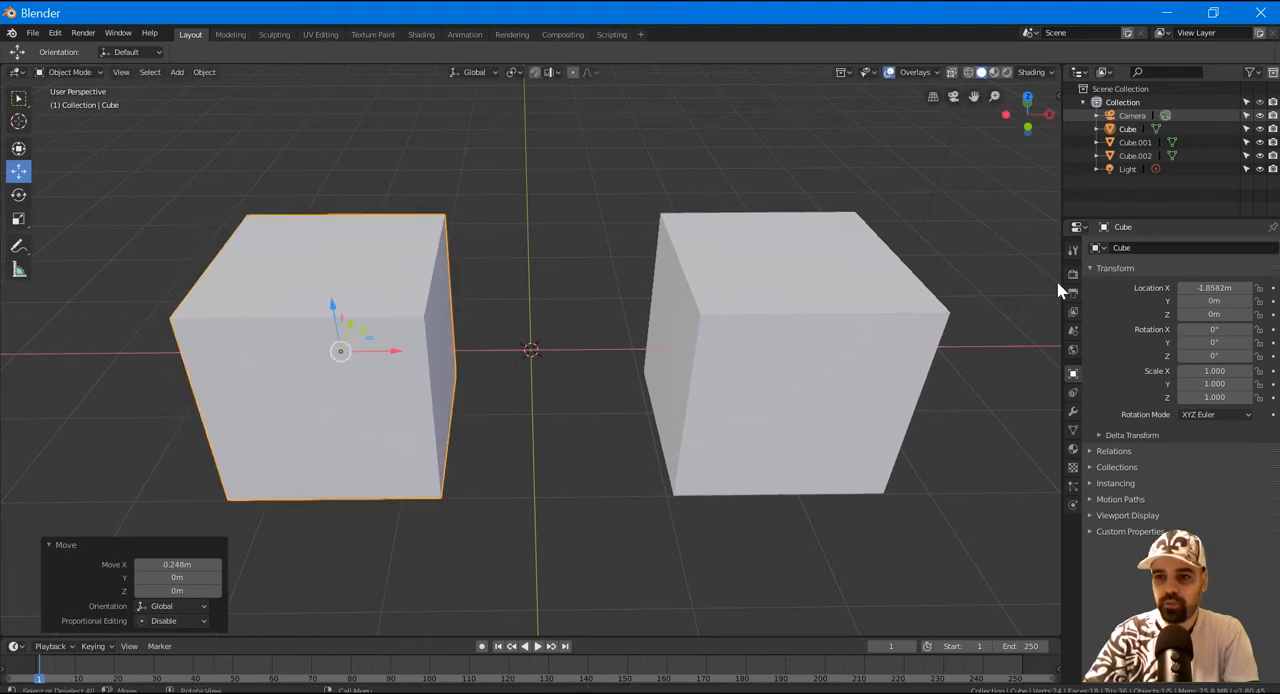
{"action": "left_click", "coordinate": [737, 318]}
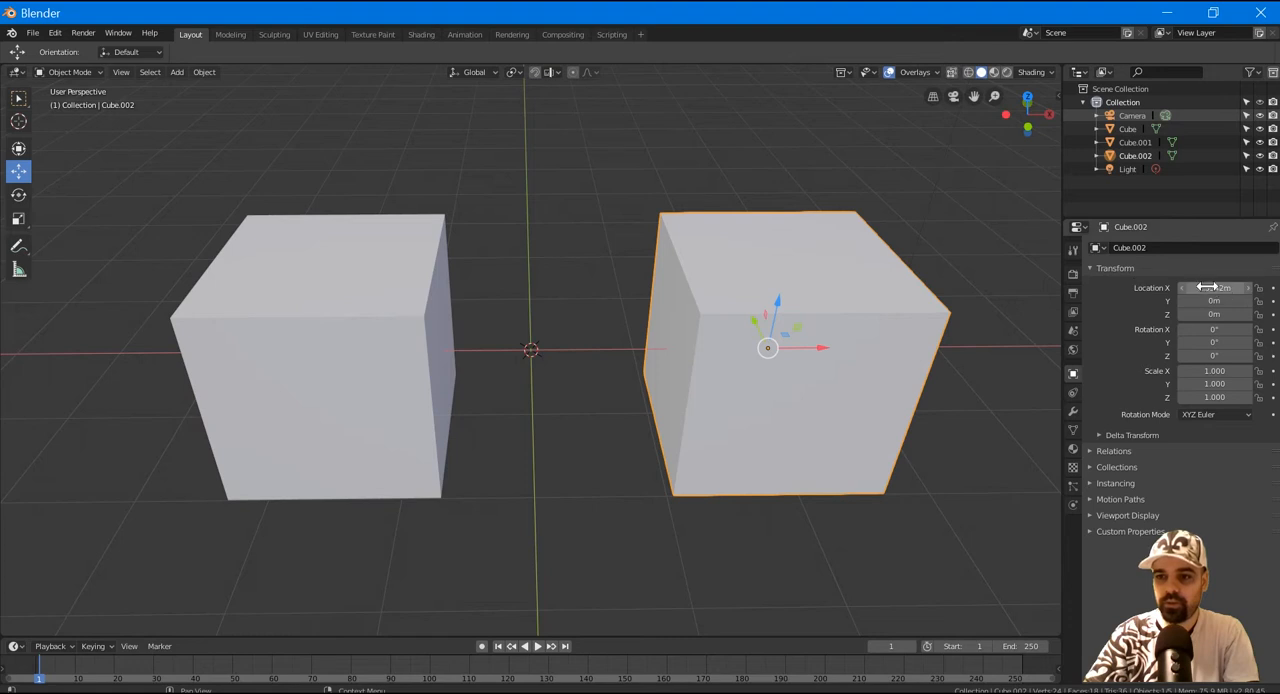
{"action": "left_click", "coordinate": [383, 322]}
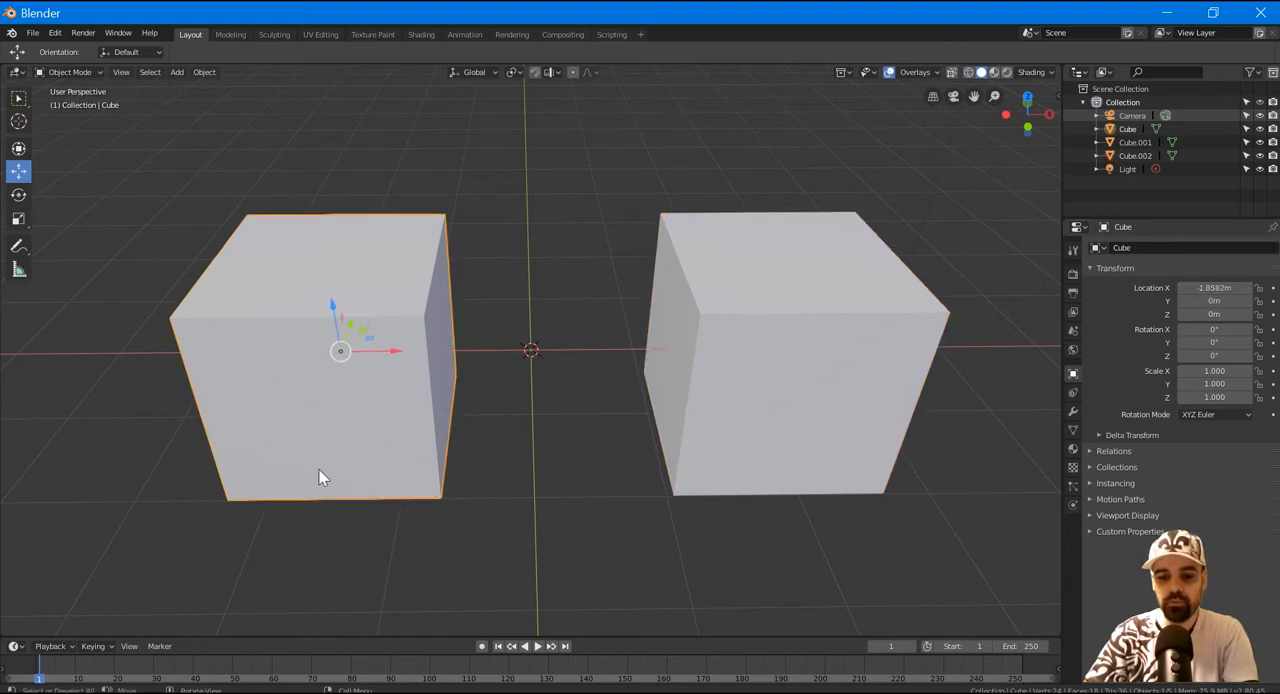
View the two cubes in orthographic projection and return to perspective.
{"action": "key", "text": "KP_5"}
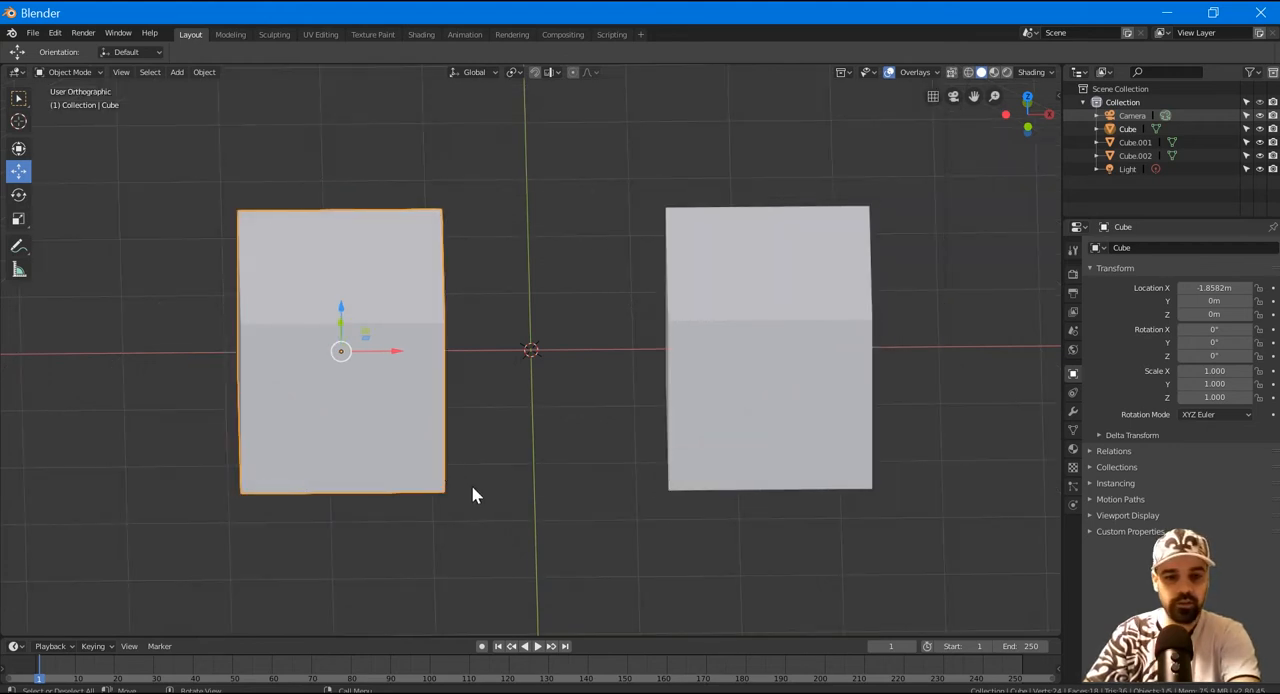
{"action": "key", "text": "KP_5"}
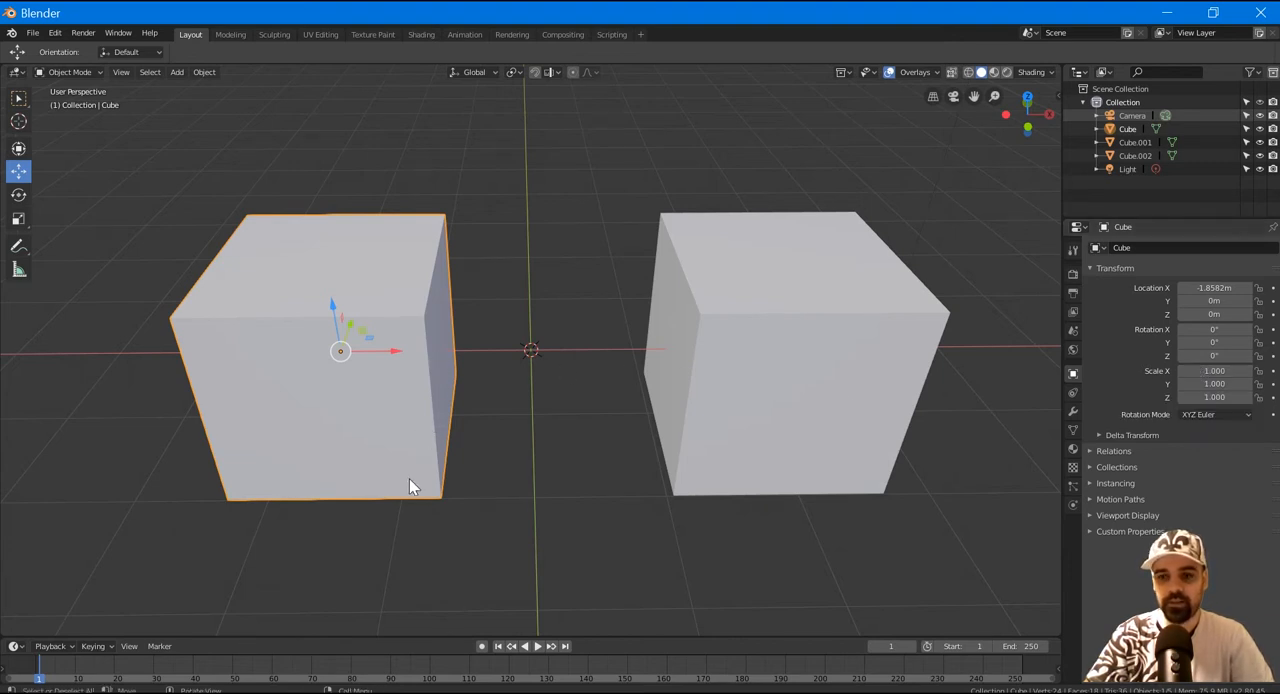
Set the left cube's X scale to 2.
{"action": "left_click", "coordinate": [1203, 371]}
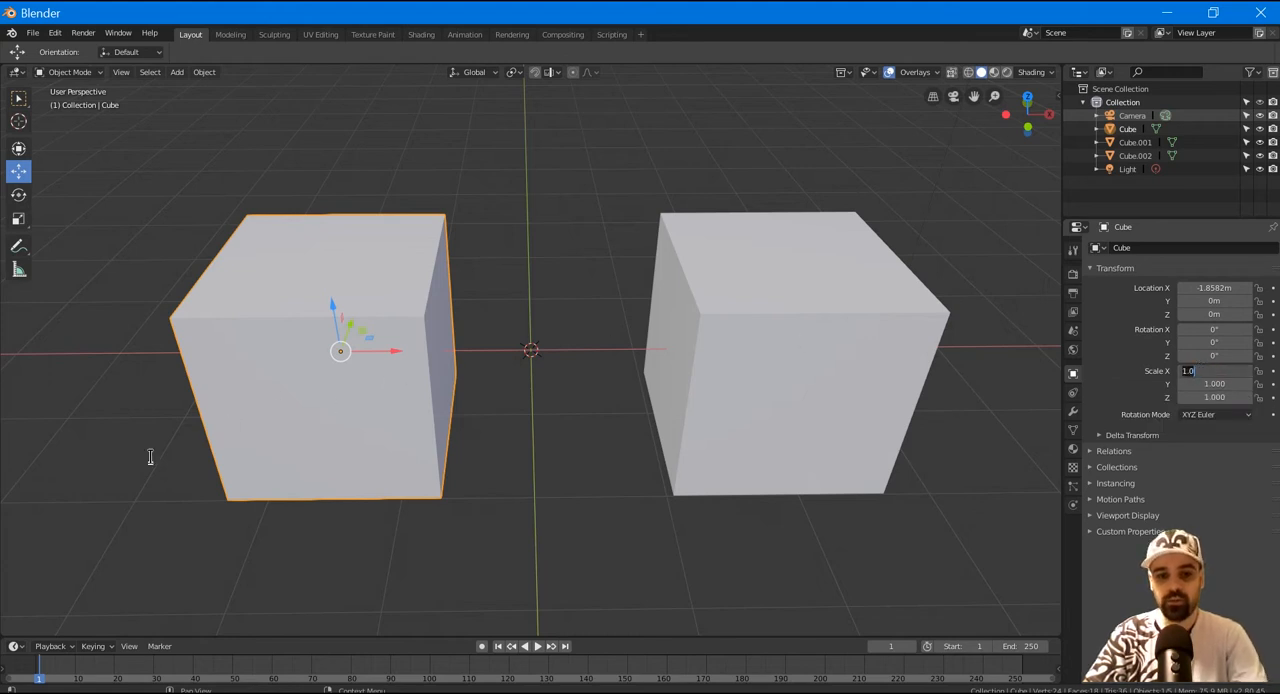
{"action": "type", "text": "2"}
{"action": "key", "text": "Return"}
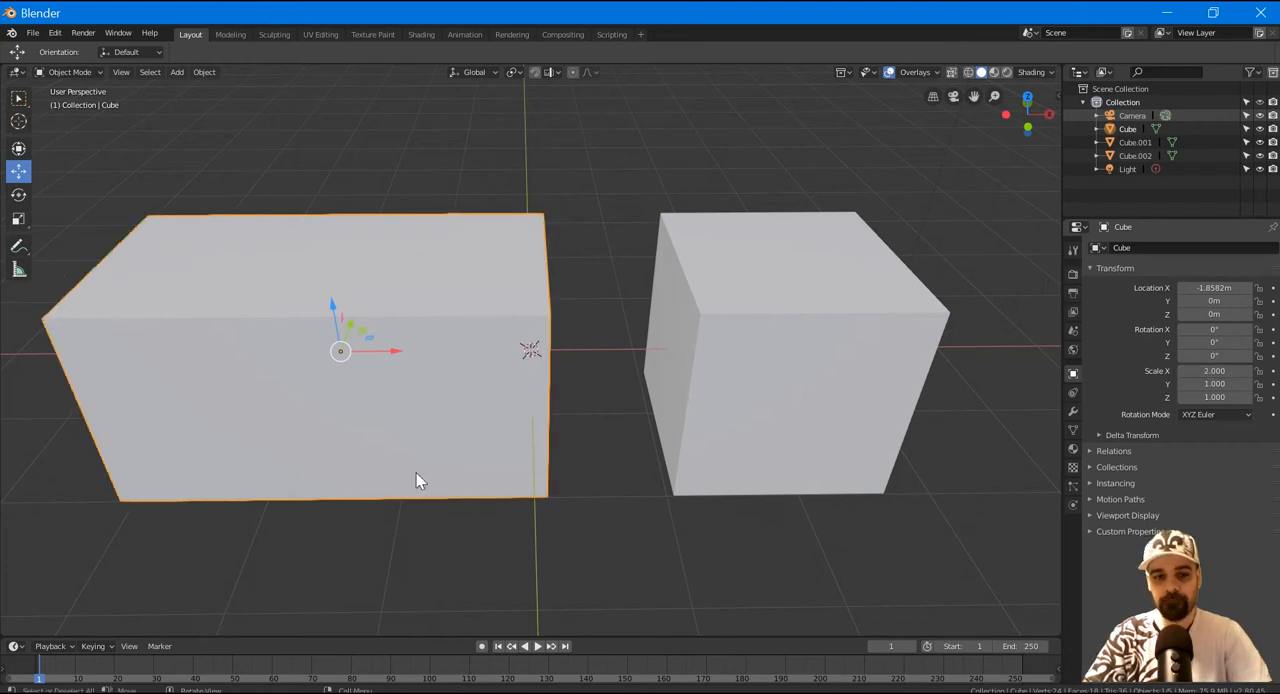
Move the left cube along X to about -2.0 m in orthographic projection, and return to perspective.
{"action": "key", "text": "KP_5"}
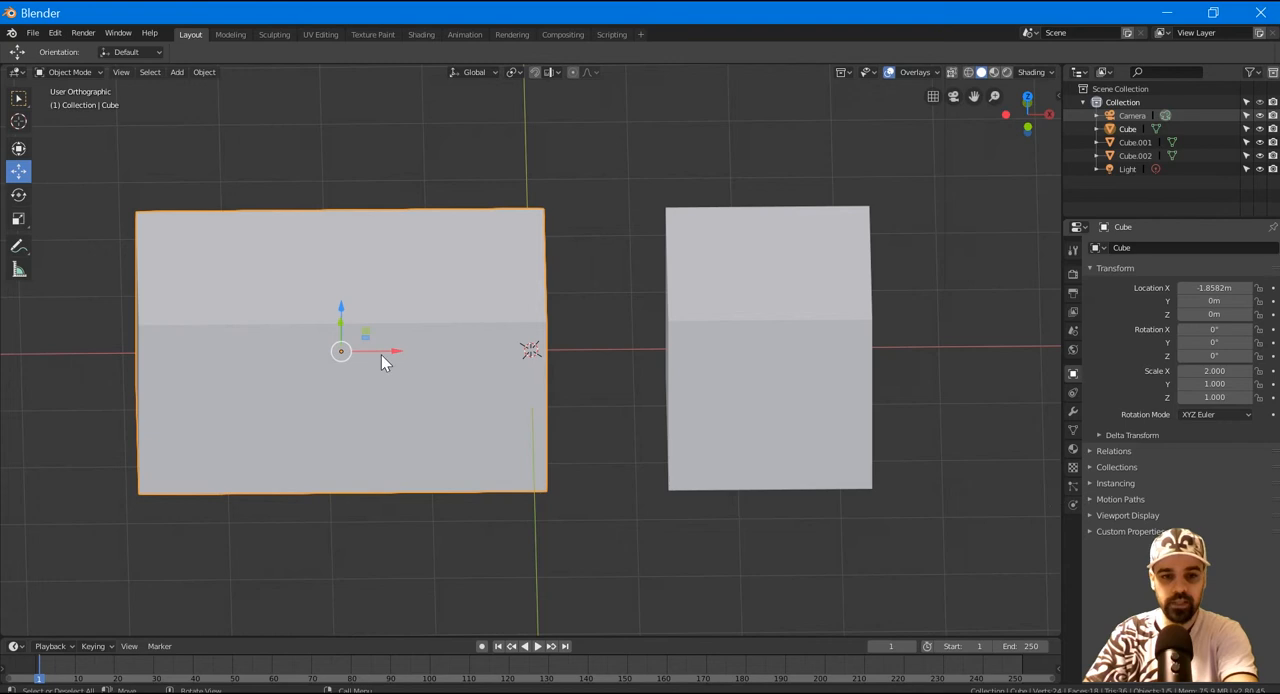
{"action": "left_click_drag", "start_coordinate": [394, 350], "coordinate": [379, 350]}
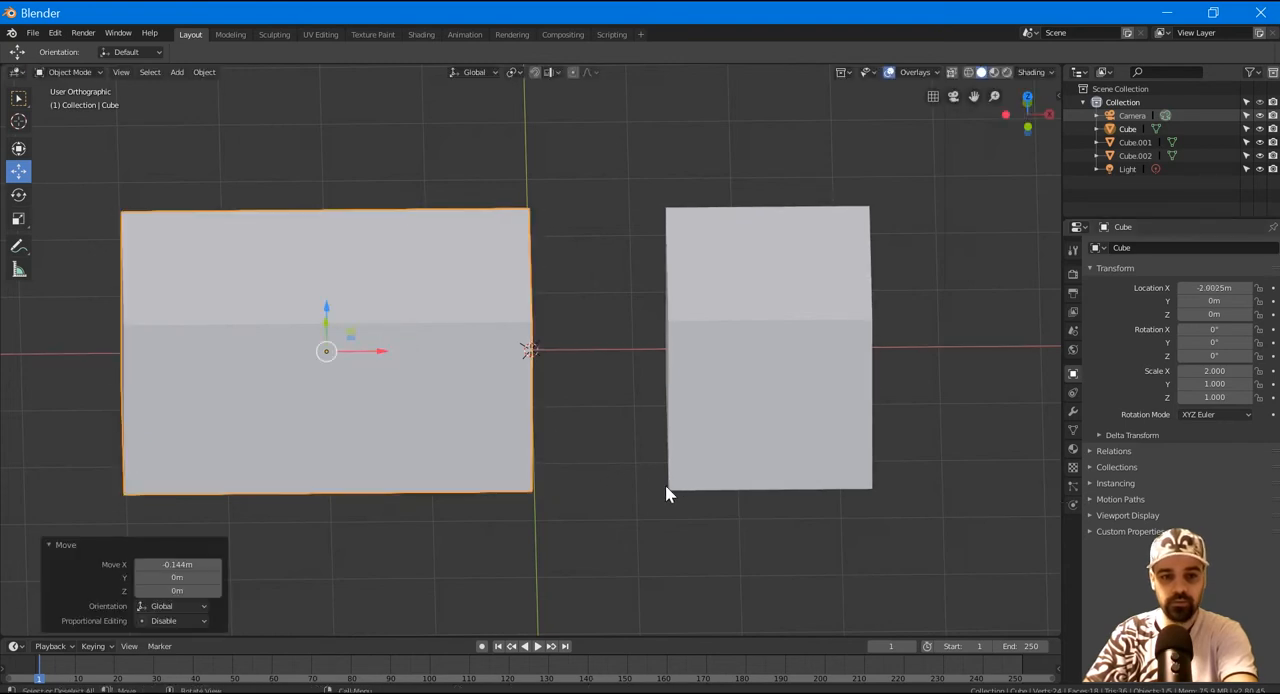
{"action": "key", "text": "KP_5"}
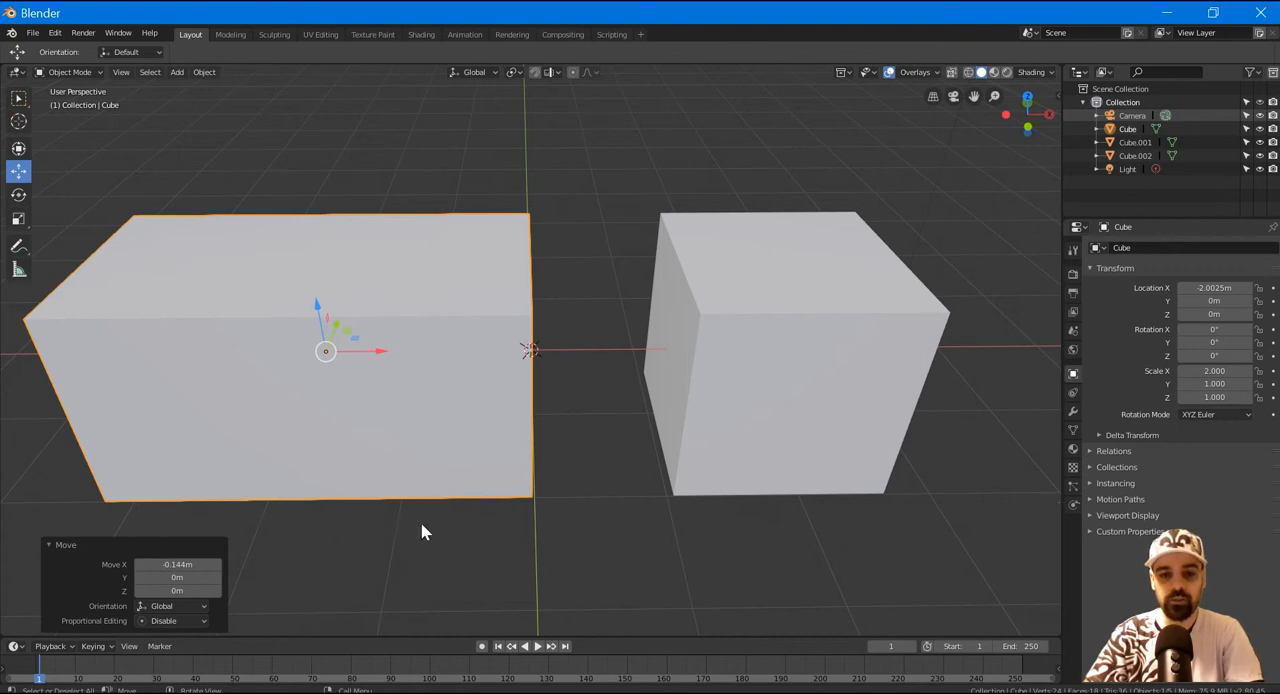
Set the left cube's X scale to 1 and its X location to 0 m.
{"action": "left_click_drag", "start_coordinate": [1222, 371], "coordinate": [1203, 369], "text": "ctrl"}
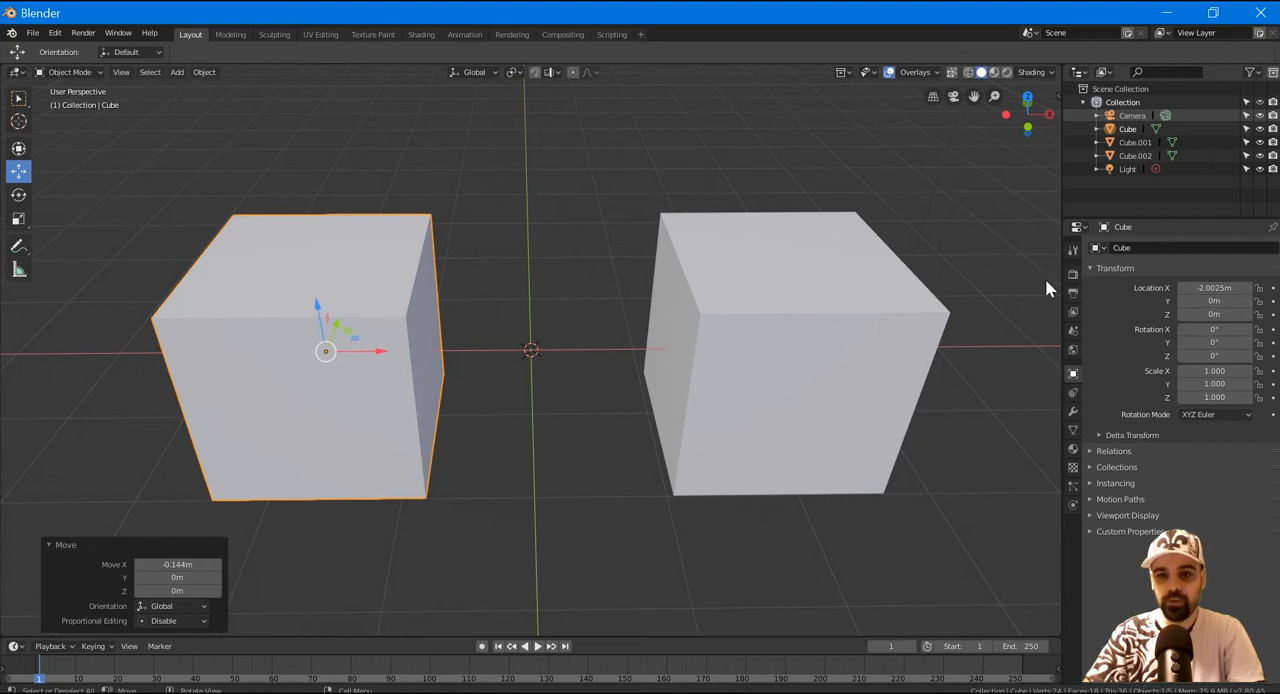
{"action": "double_click", "coordinate": [1203, 287]}
{"action": "type", "text": "0"}
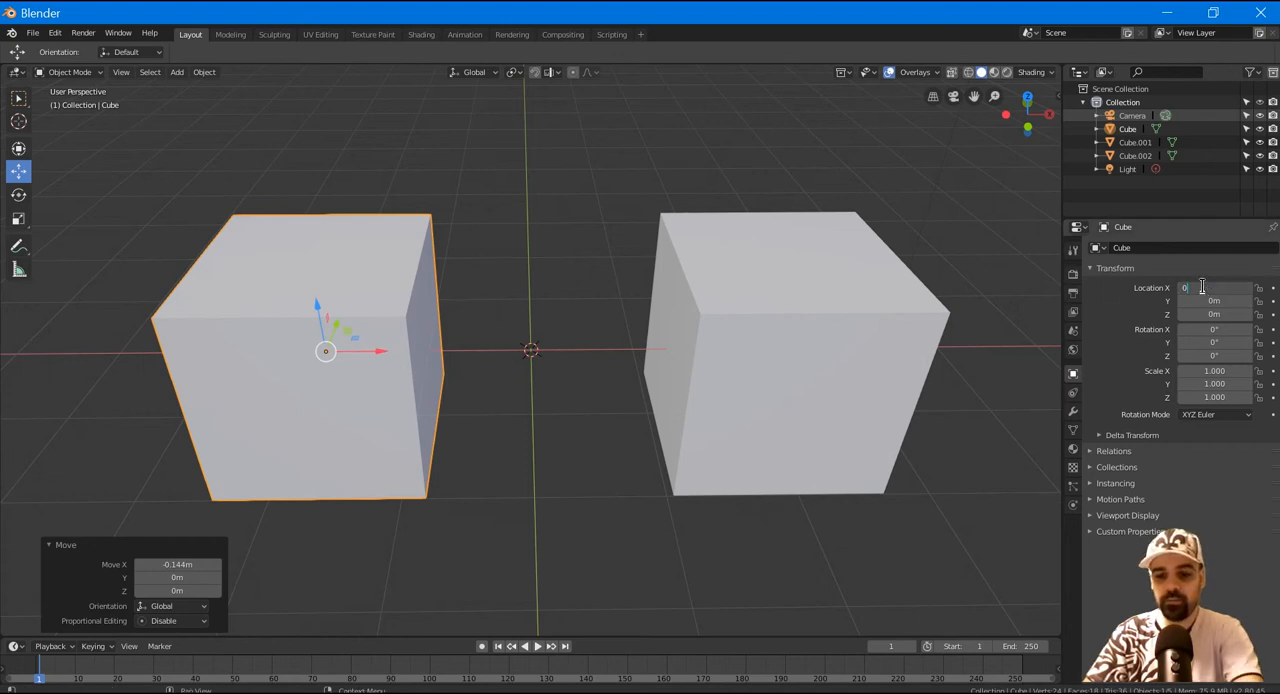
{"action": "key", "text": "Return"}
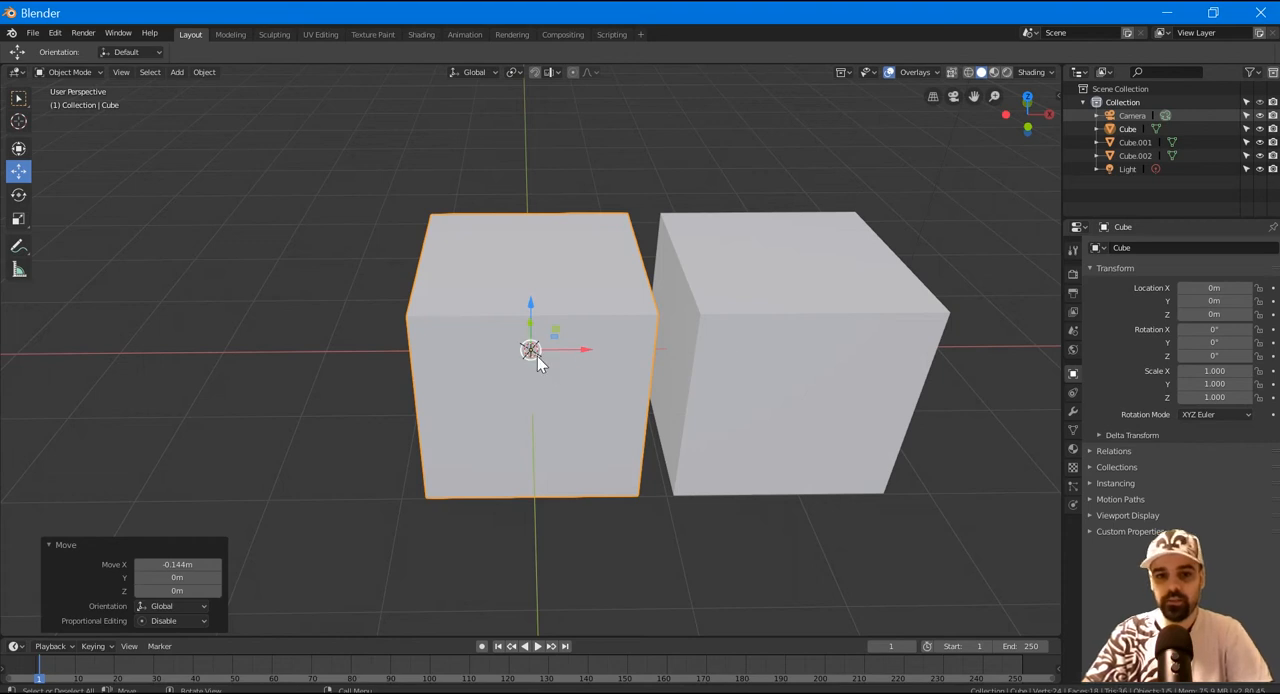
Set the right cube's X location to 2 m, and move it further along X to about 2.3 m.
{"action": "left_click", "coordinate": [781, 366]}
{"action": "double_click", "coordinate": [1216, 287]}
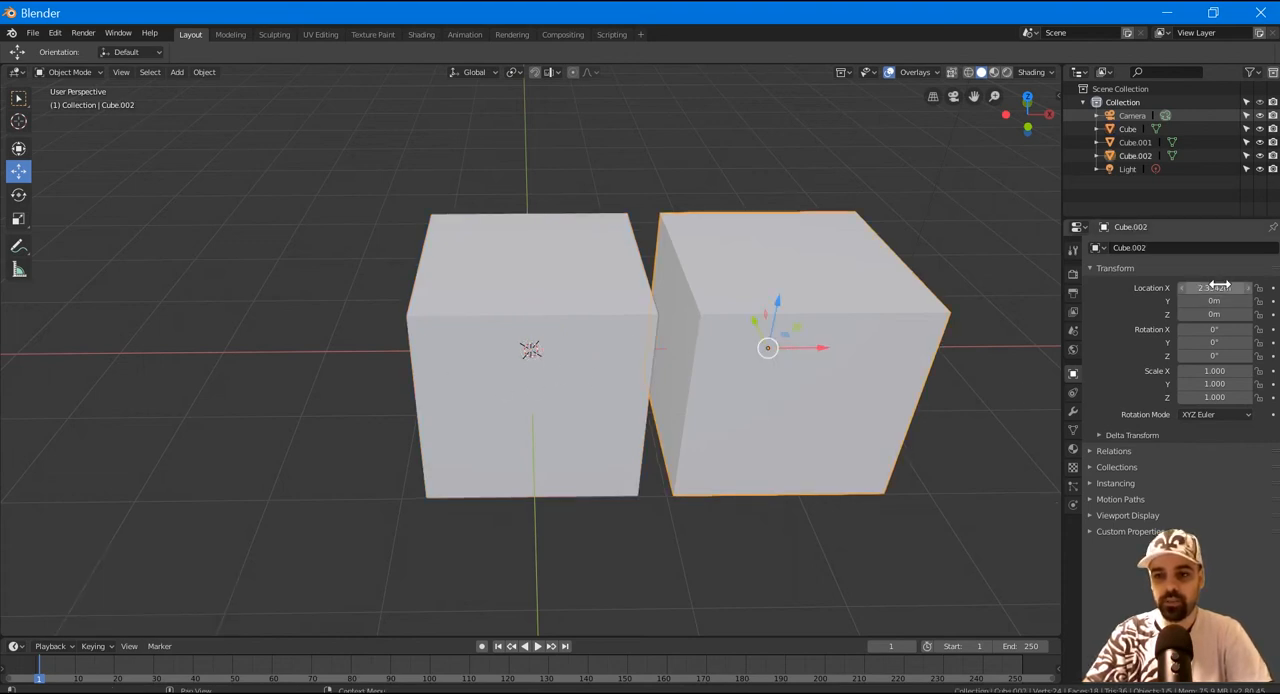
{"action": "type", "text": "2"}
{"action": "key", "text": "Return"}
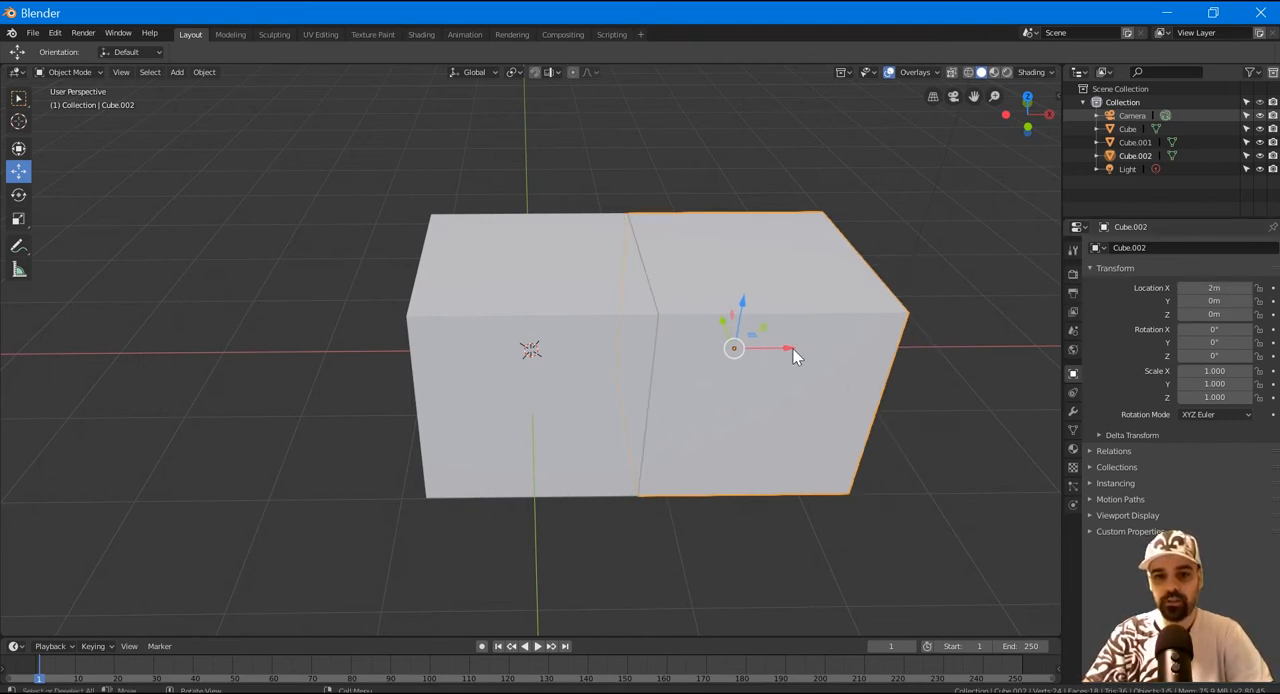
{"action": "left_click_drag", "start_coordinate": [791, 350], "coordinate": [811, 343]}
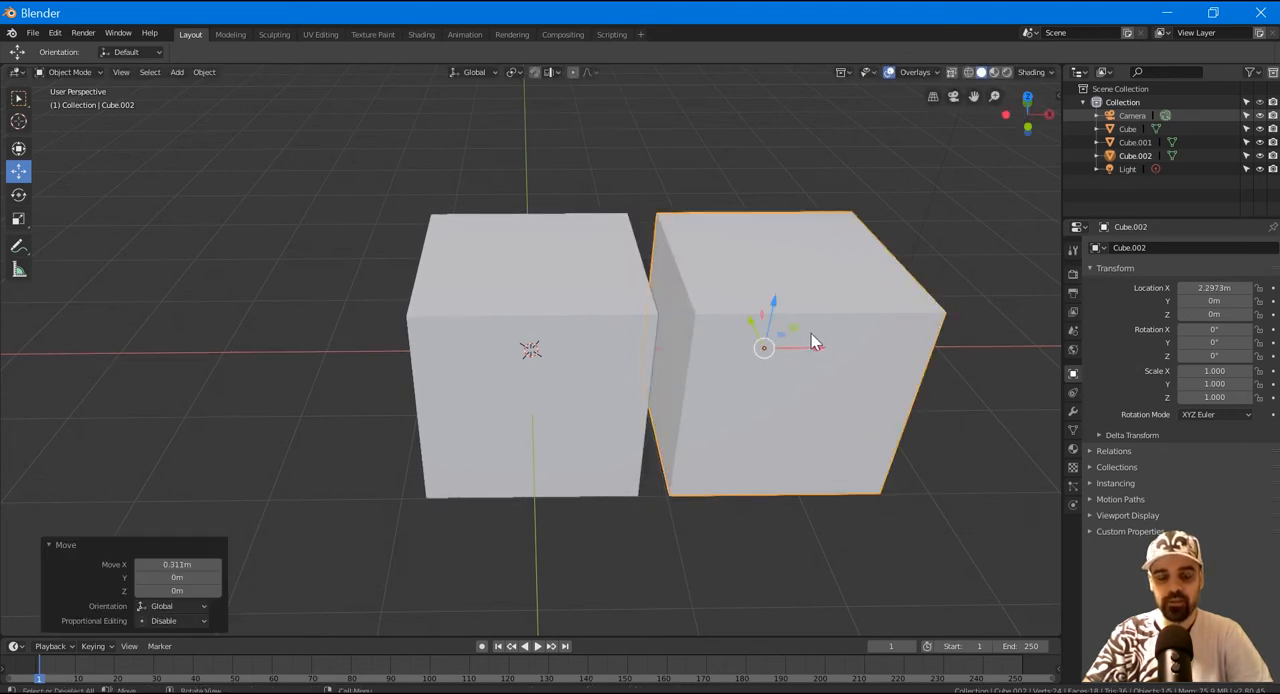